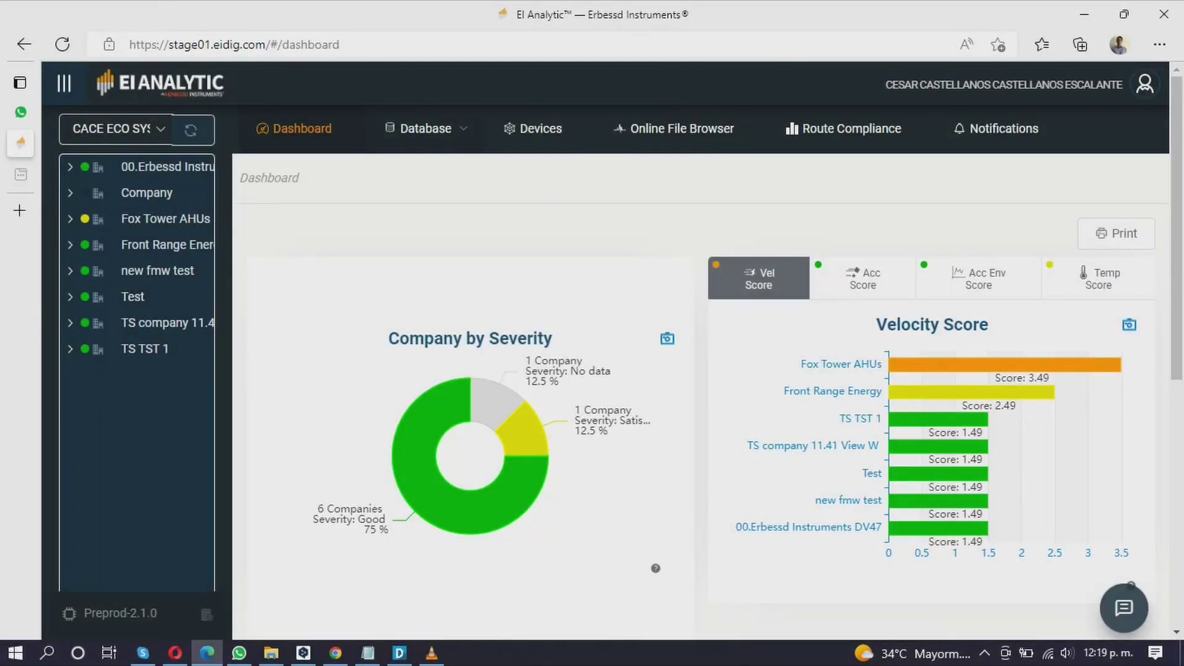
Open the SCADA section of the database and start a new scheme
click(426, 129)
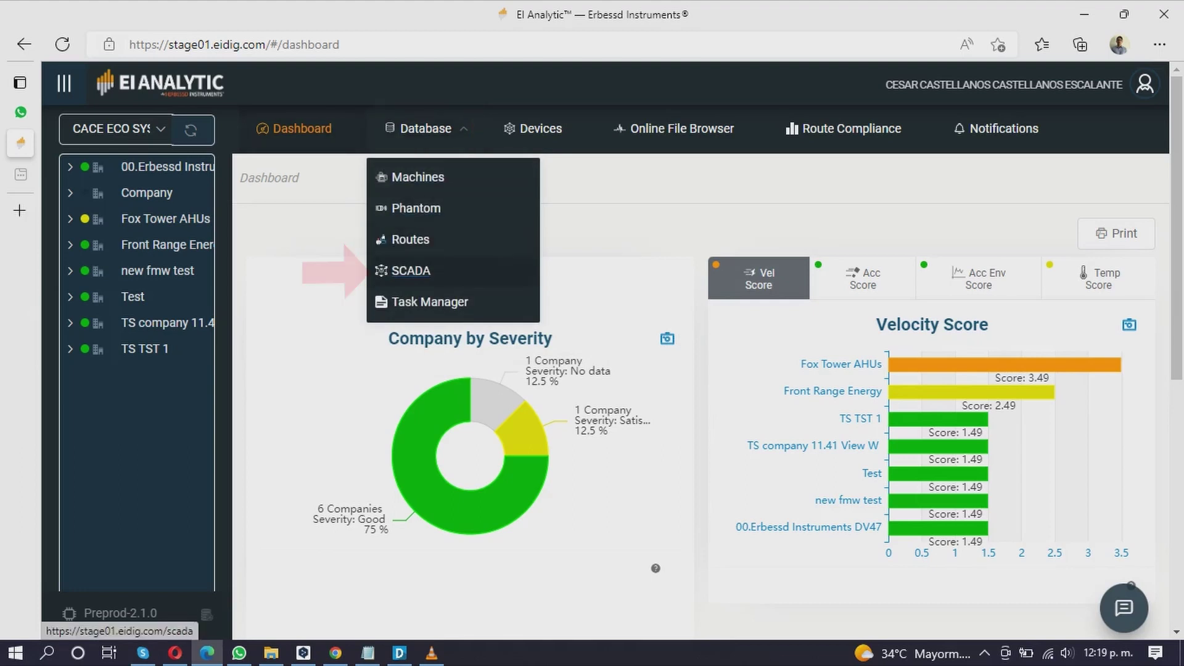
click(411, 270)
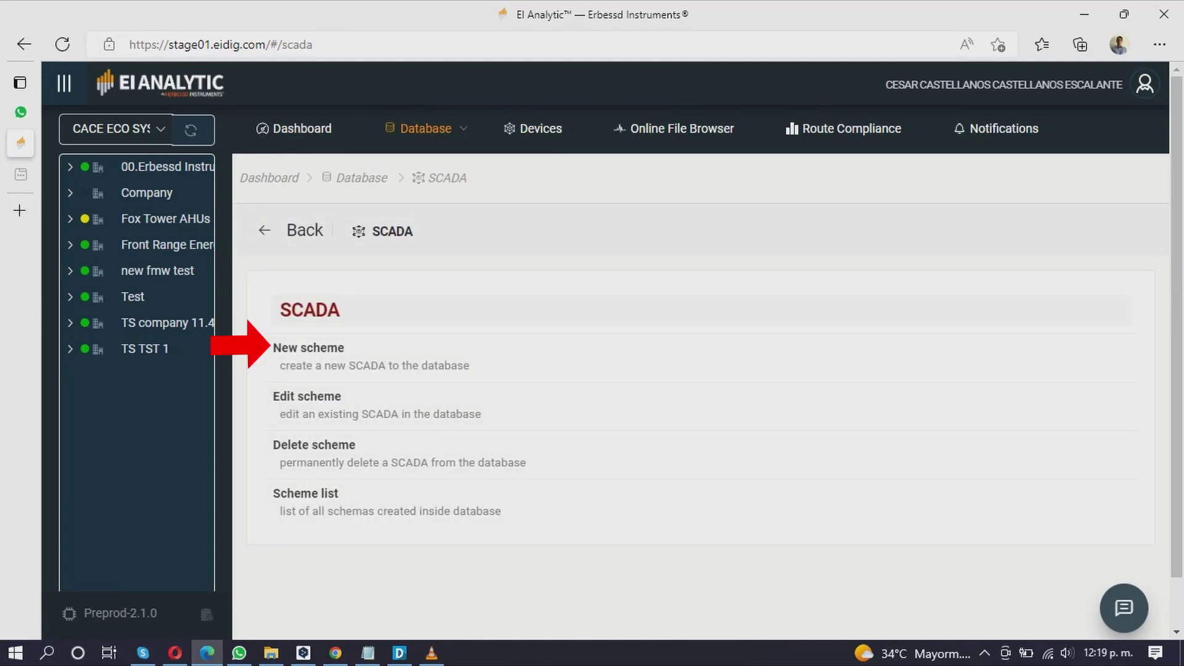
click(309, 348)
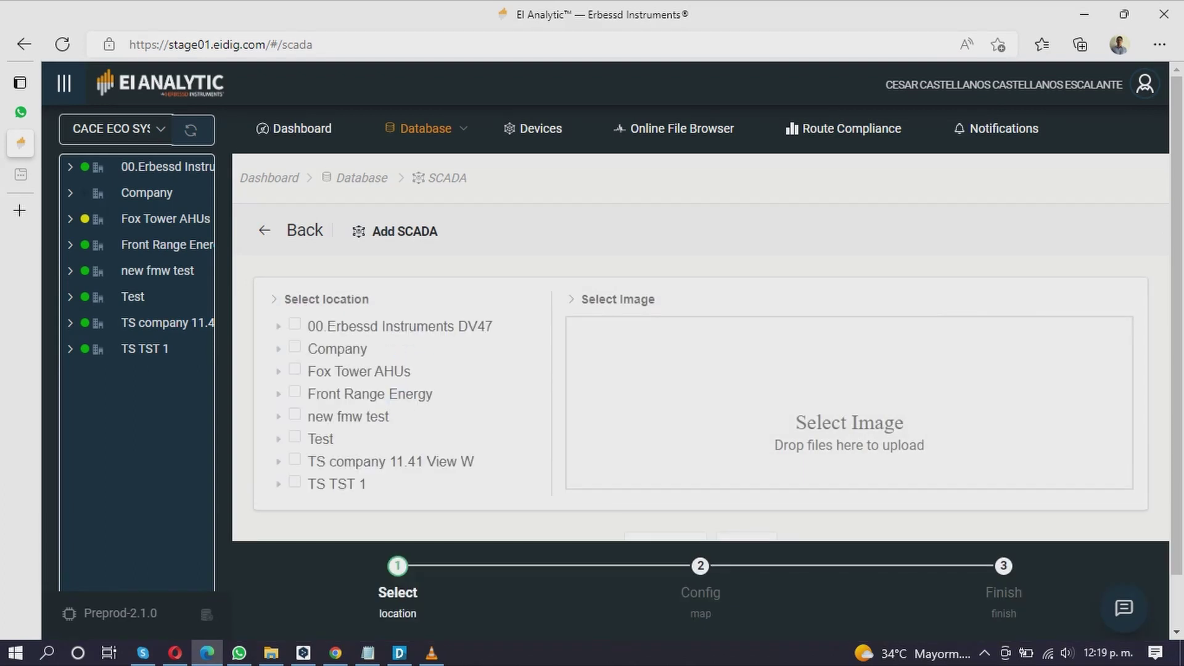
Set the scheme's location to VIB under 00.Erbessd Instruments DV47, 01.VIBRACION MOTORS
click(278, 327)
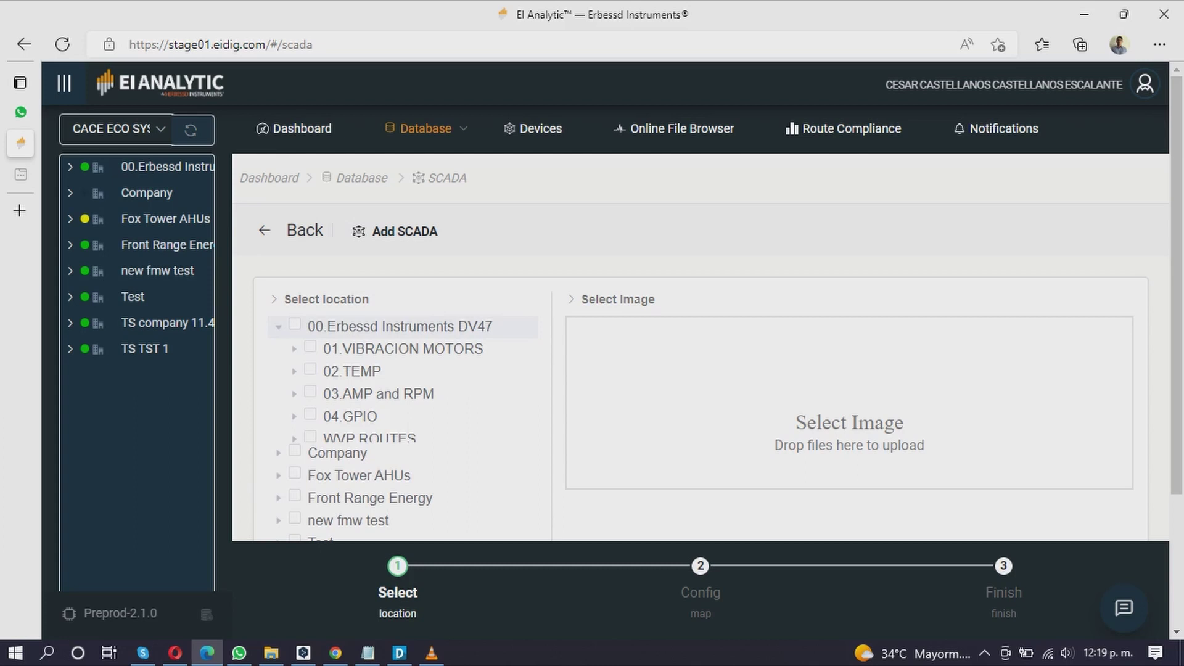
click(295, 350)
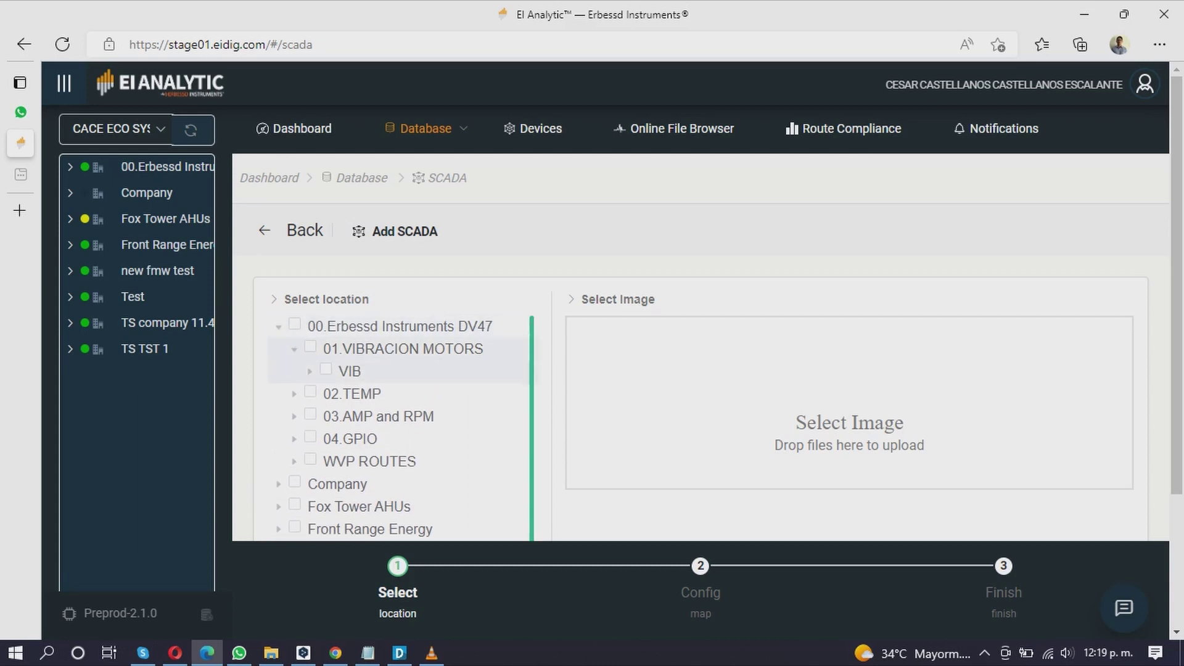
click(326, 369)
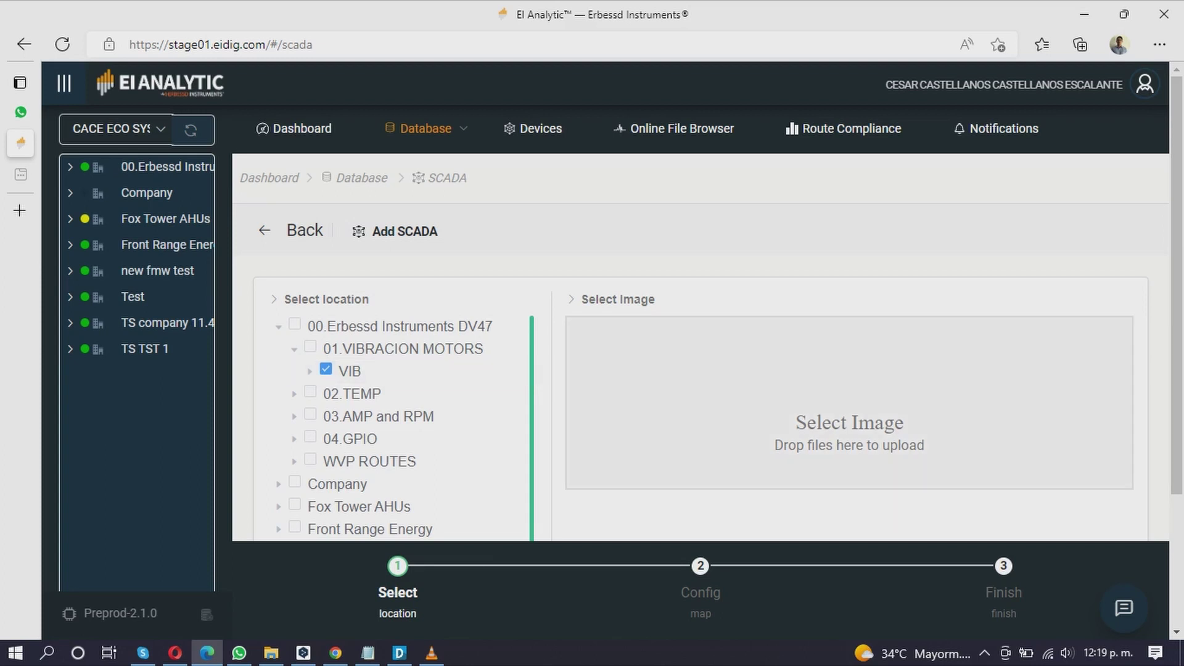
Load image "2" from the Imágenes folder as the scheme picture and continue to the map configuration
click(850, 425)
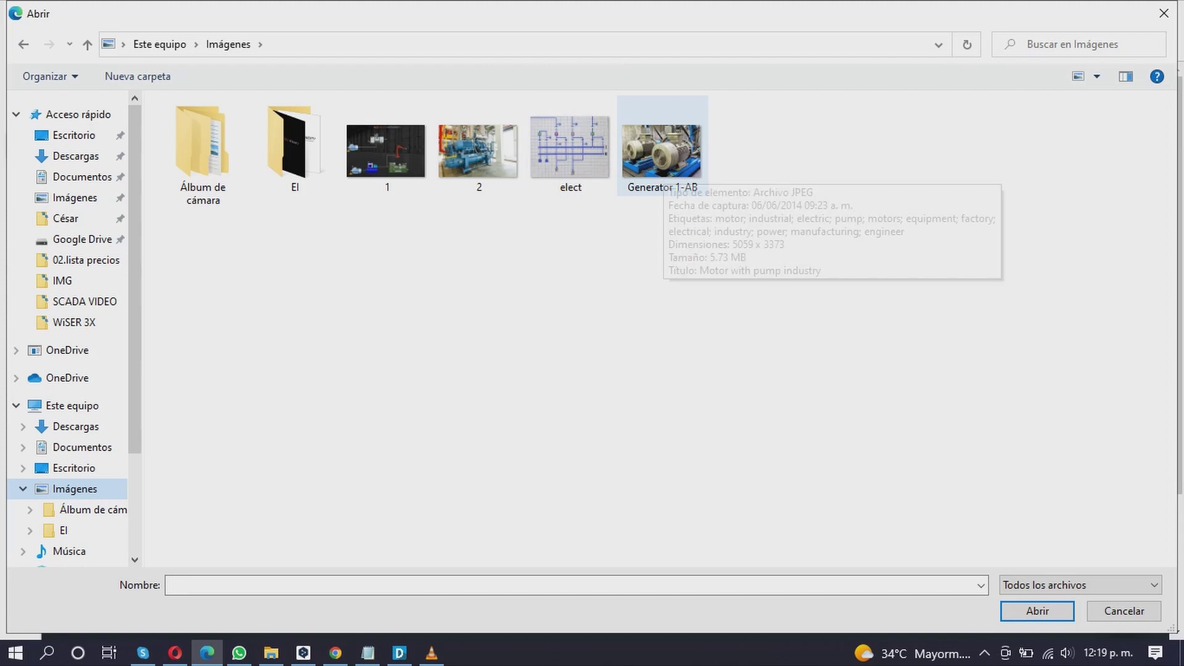
double_click(662, 154)
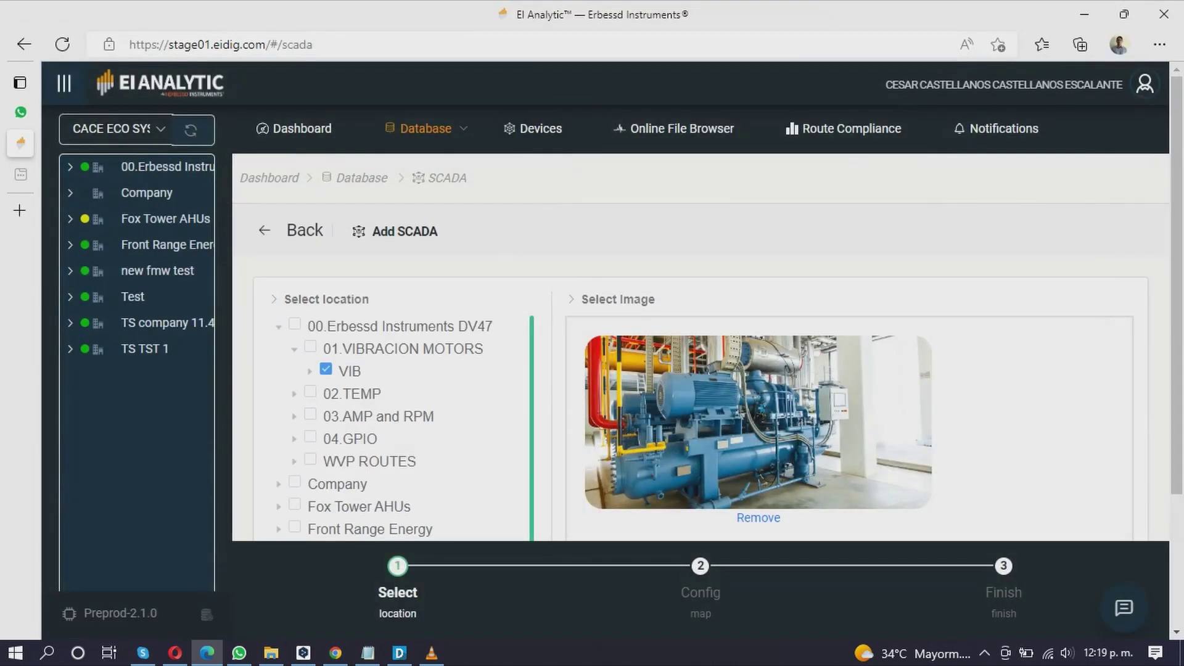
scroll(701, 345, down, 3)
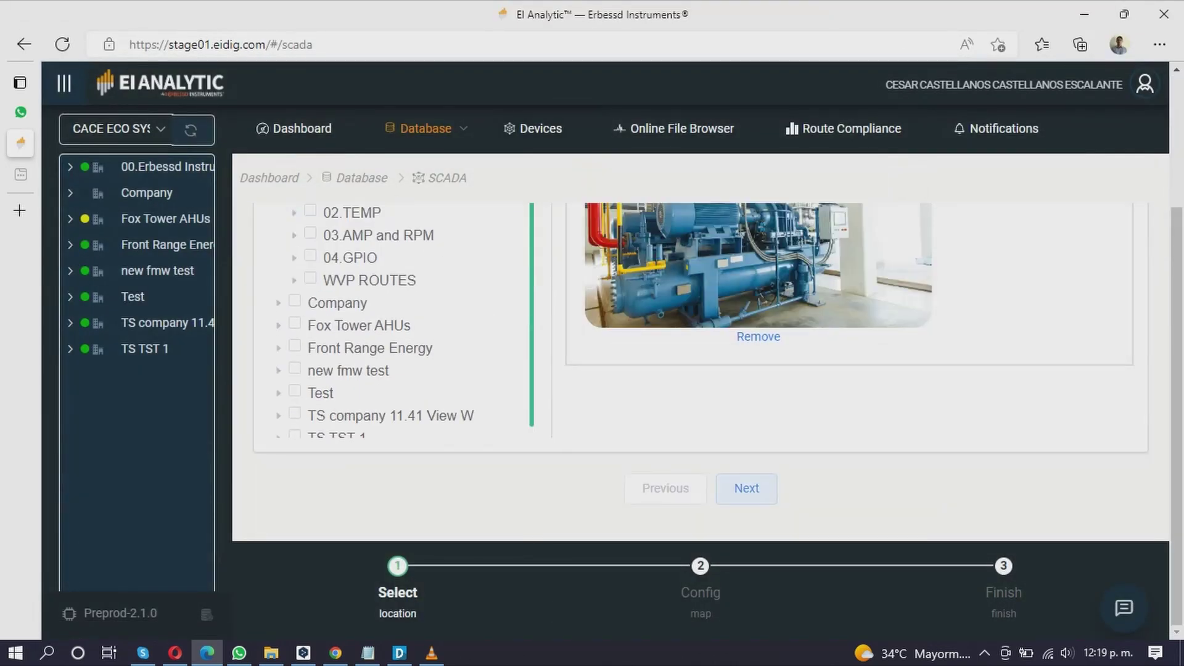
click(747, 488)
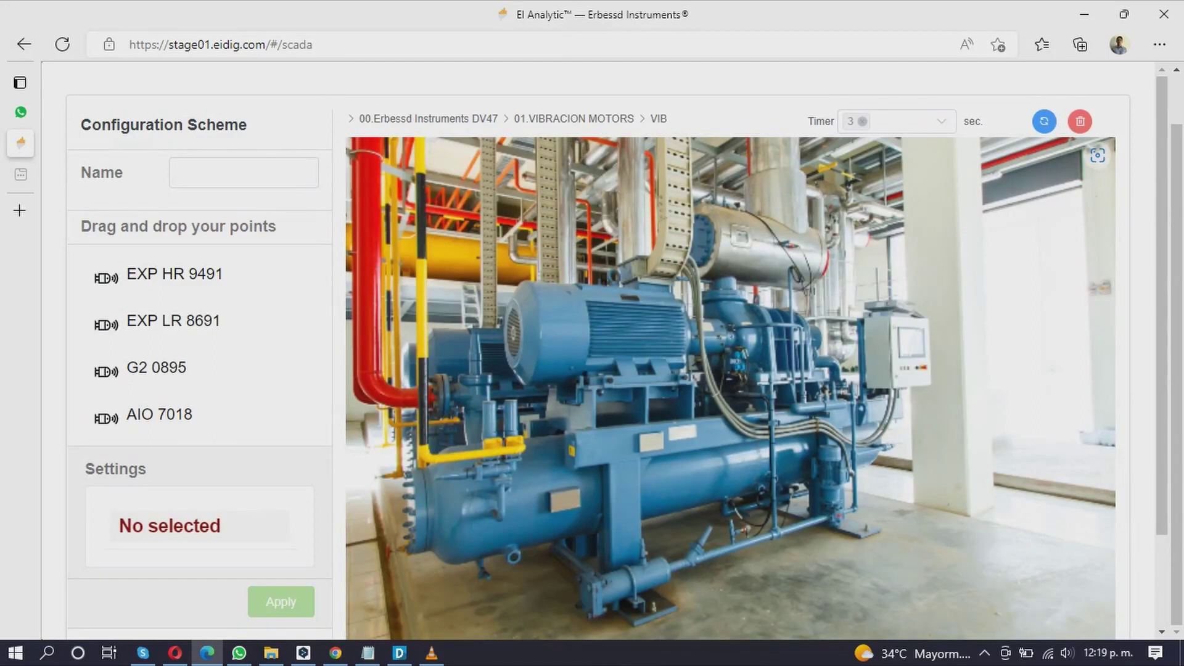
Name the scheme "EI MERIDA SCH1"
click(243, 173)
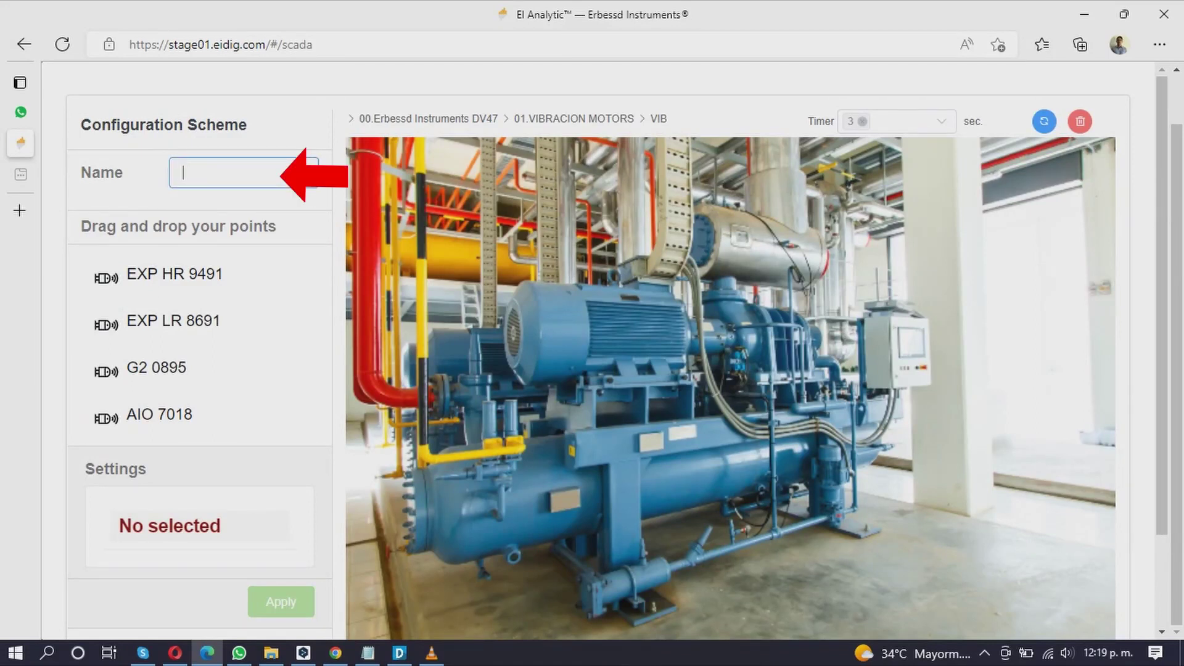
text(ei M)
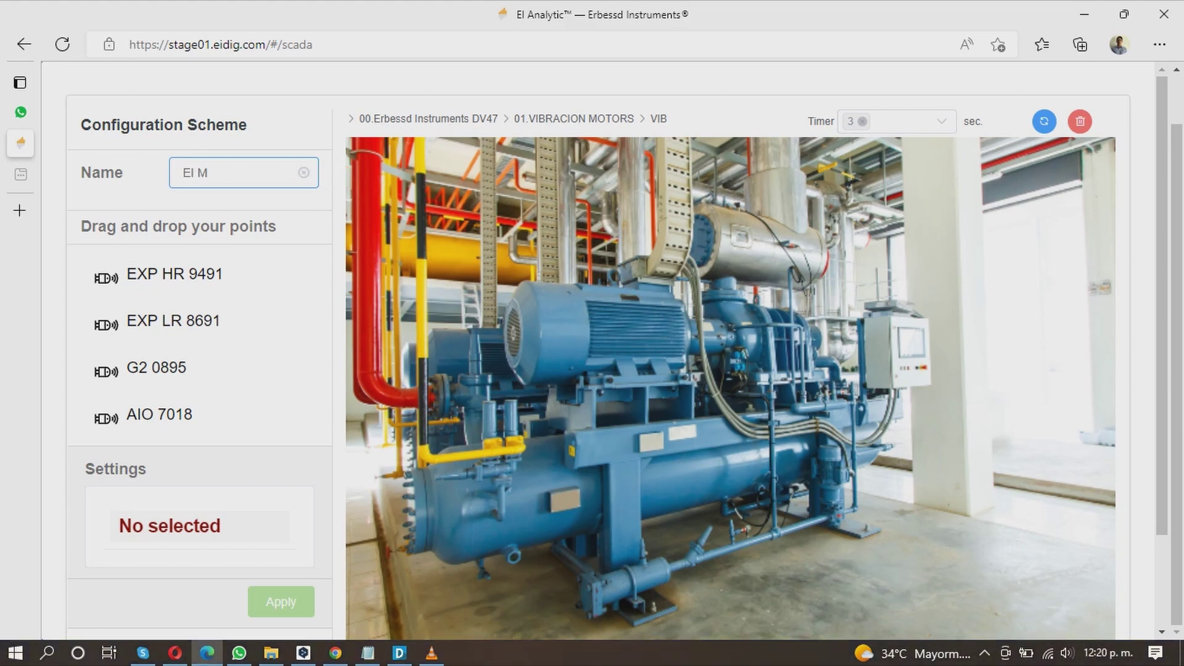
text(ERIDA SCH1)
Place the EXP HR 9491 point on the machine image and enable showing its temperature values
drag(175, 274, 672, 274)
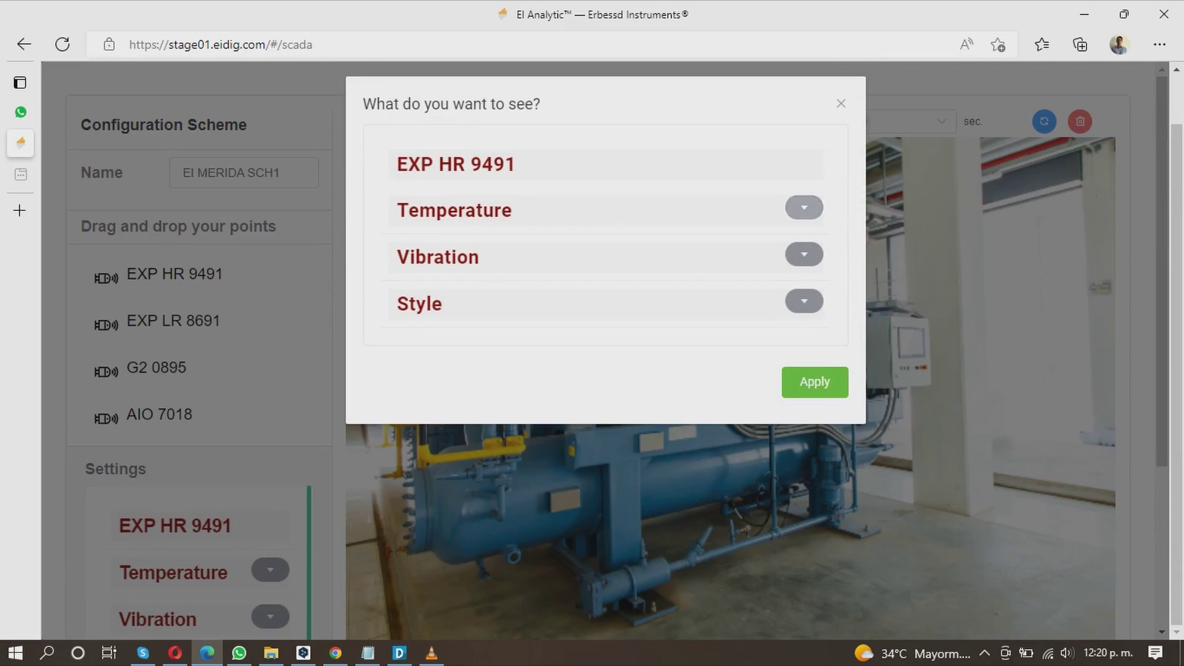
click(805, 207)
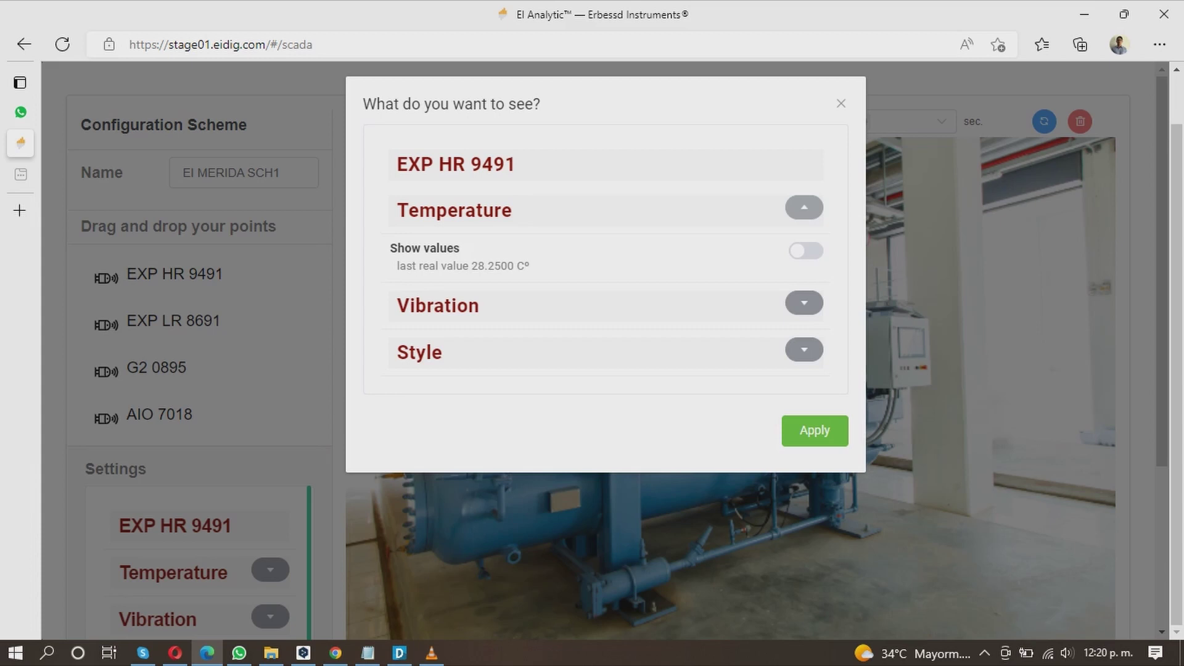
click(806, 250)
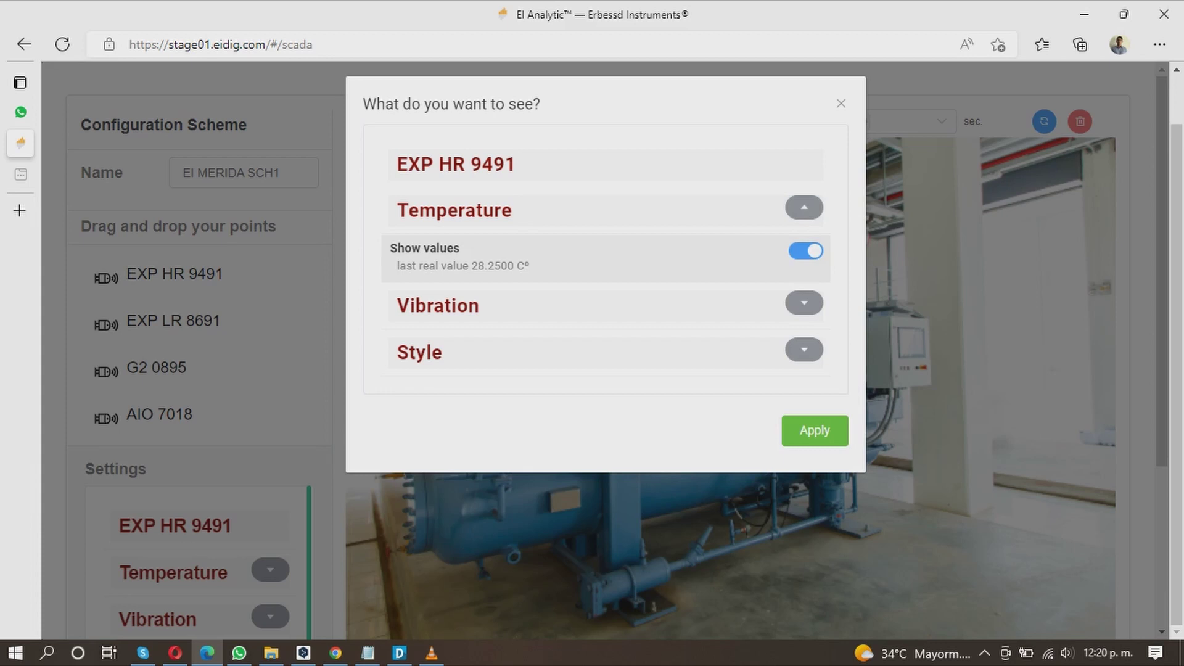
Enable showing the vibration velocity values of EXP HR 9491 for the H, V and A axes
click(804, 303)
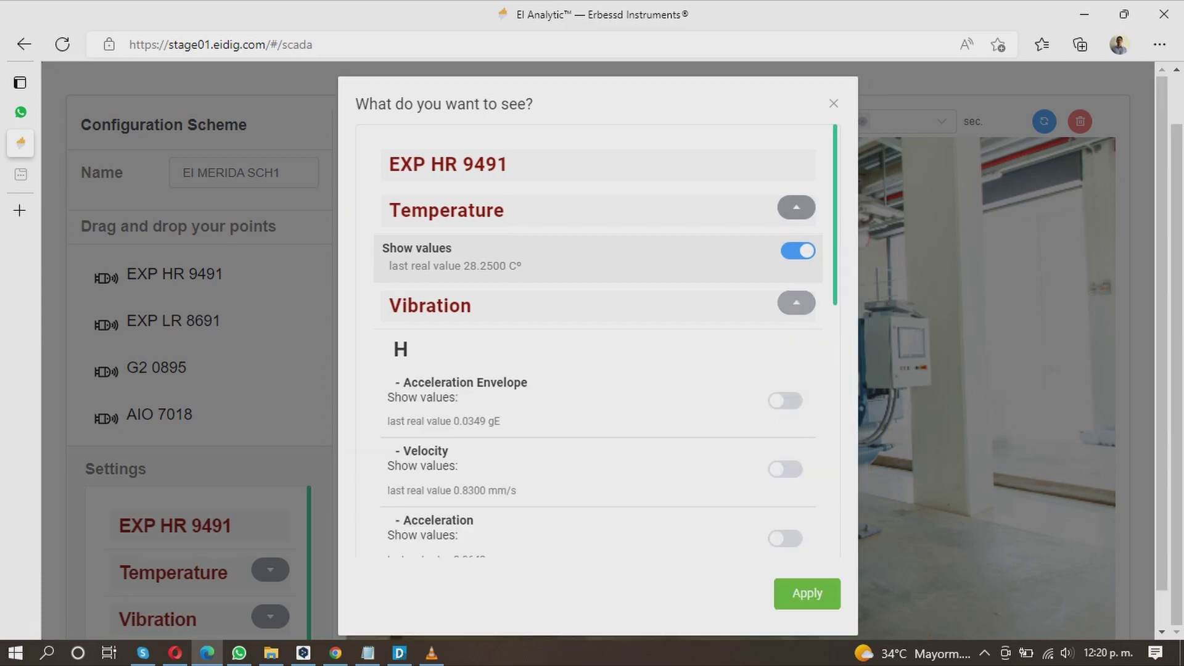
click(785, 470)
scroll(786, 370, down, 5)
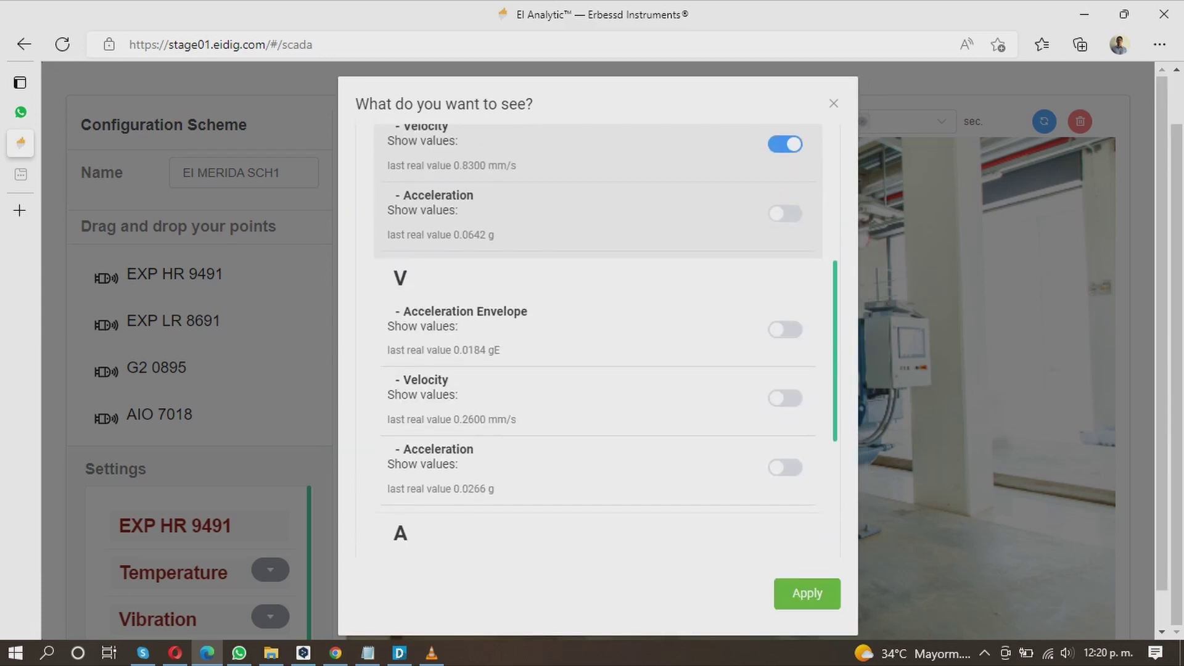
click(785, 397)
scroll(785, 370, down, 4)
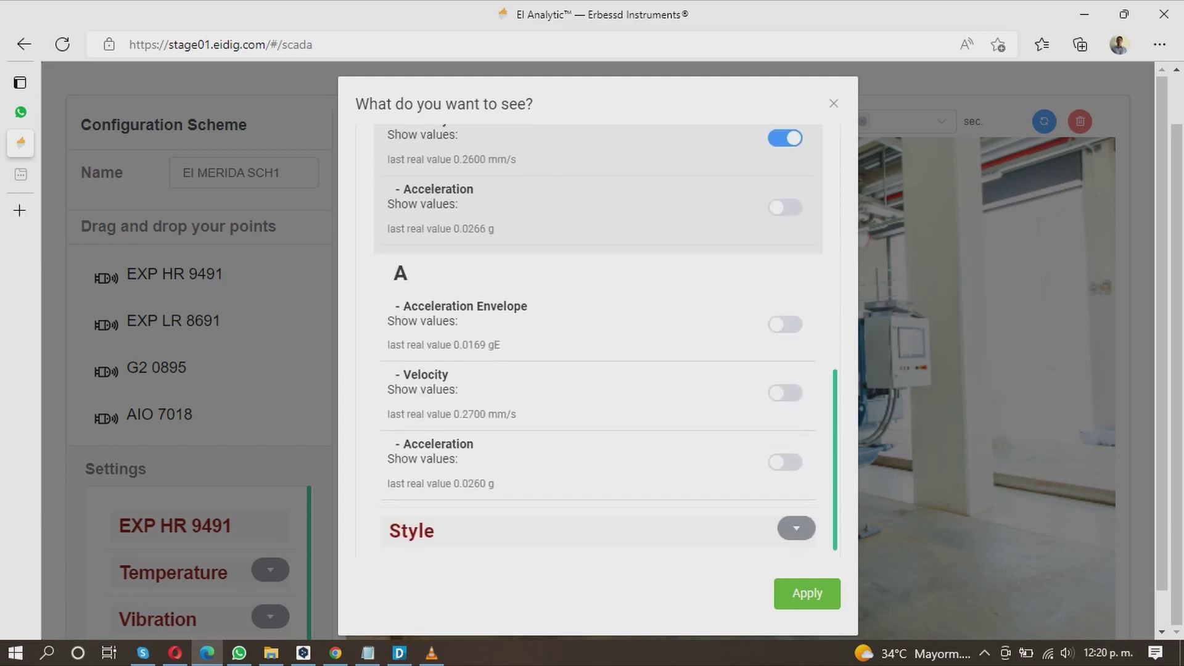
click(785, 392)
scroll(785, 370, down, 1)
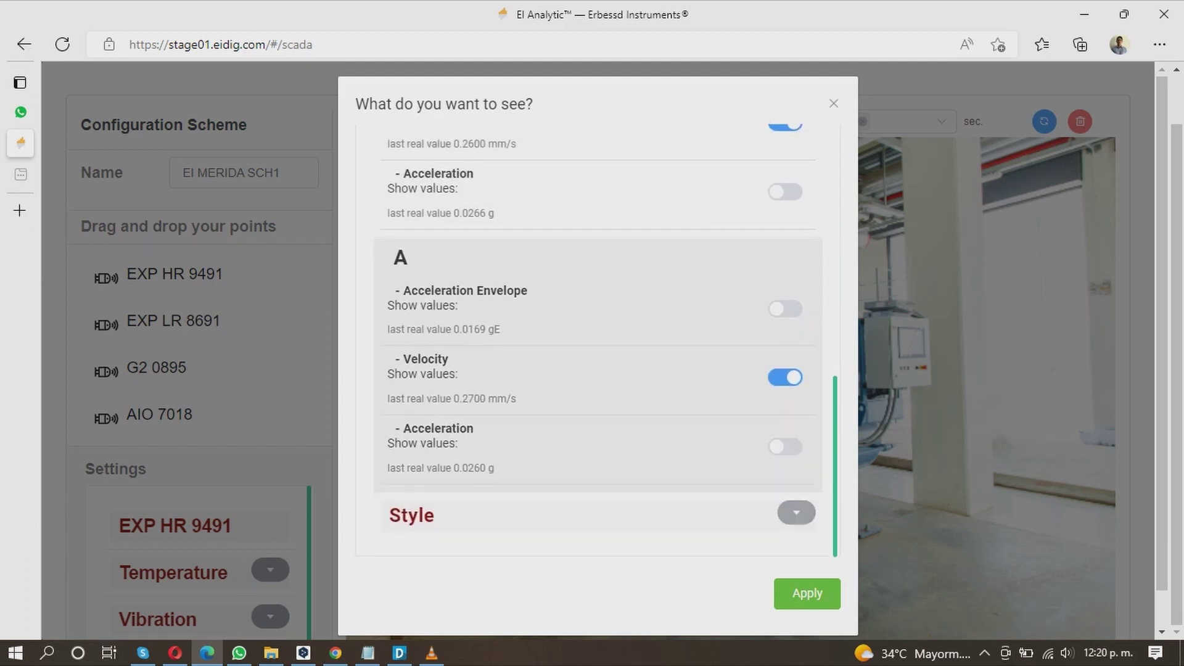
Set the text color of the EXP HR 9491 card to bright yellow in its style options
click(796, 512)
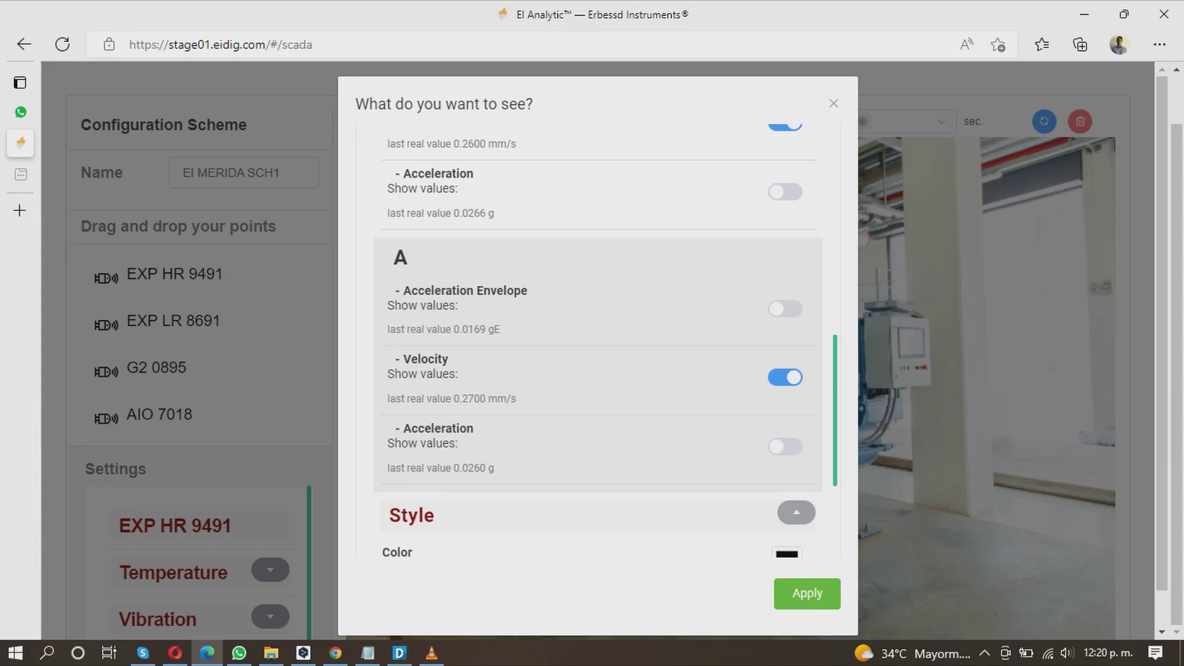
scroll(598, 332, down, 3)
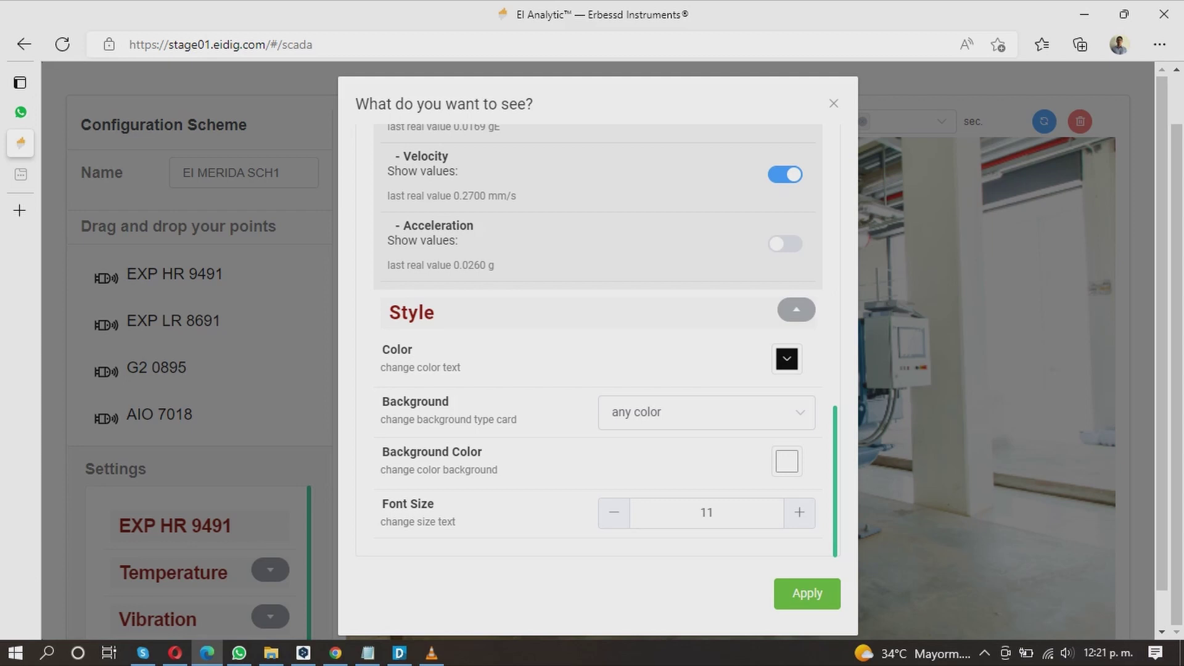
click(786, 359)
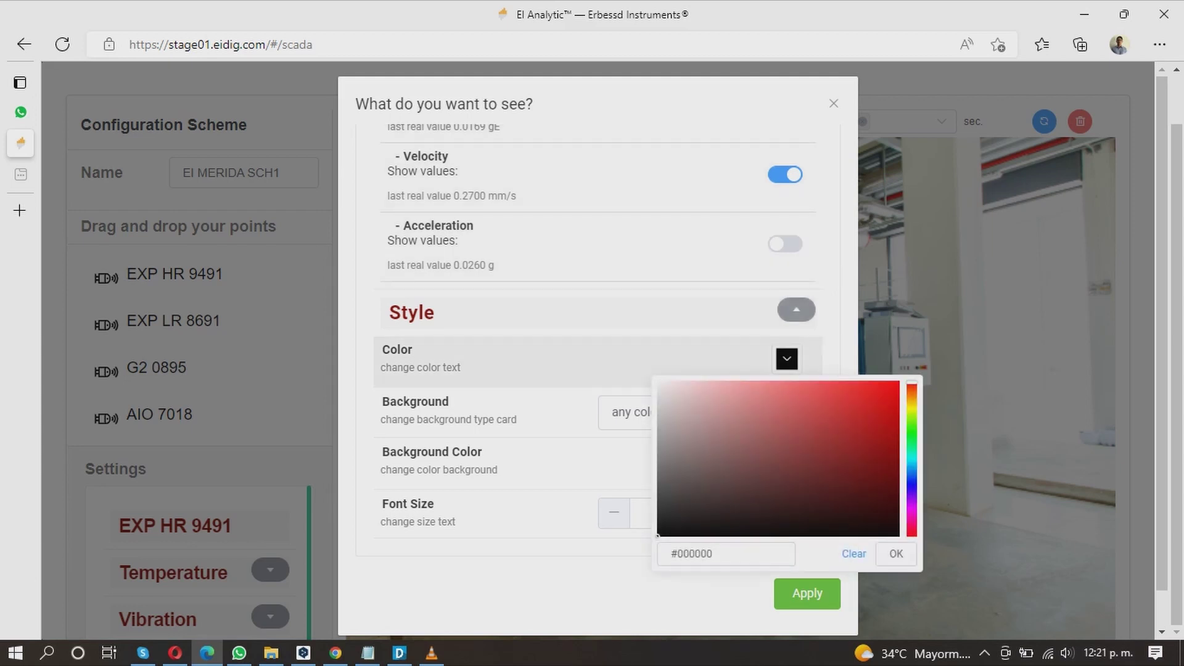
click(912, 407)
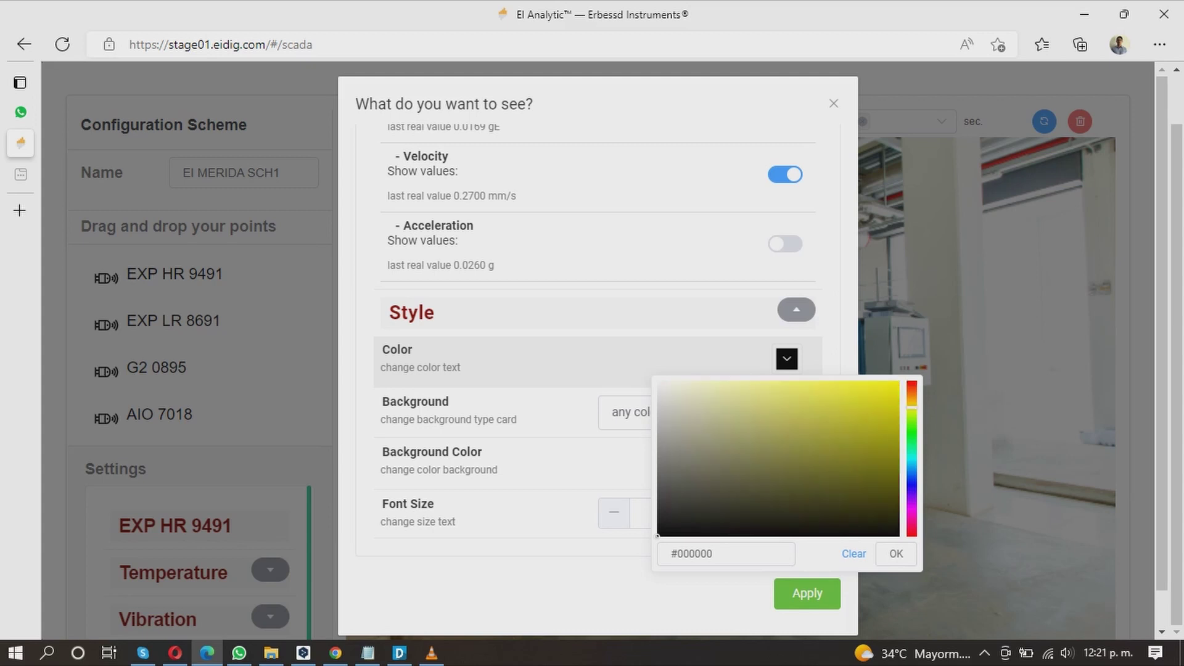
drag(860, 410, 900, 382)
click(897, 553)
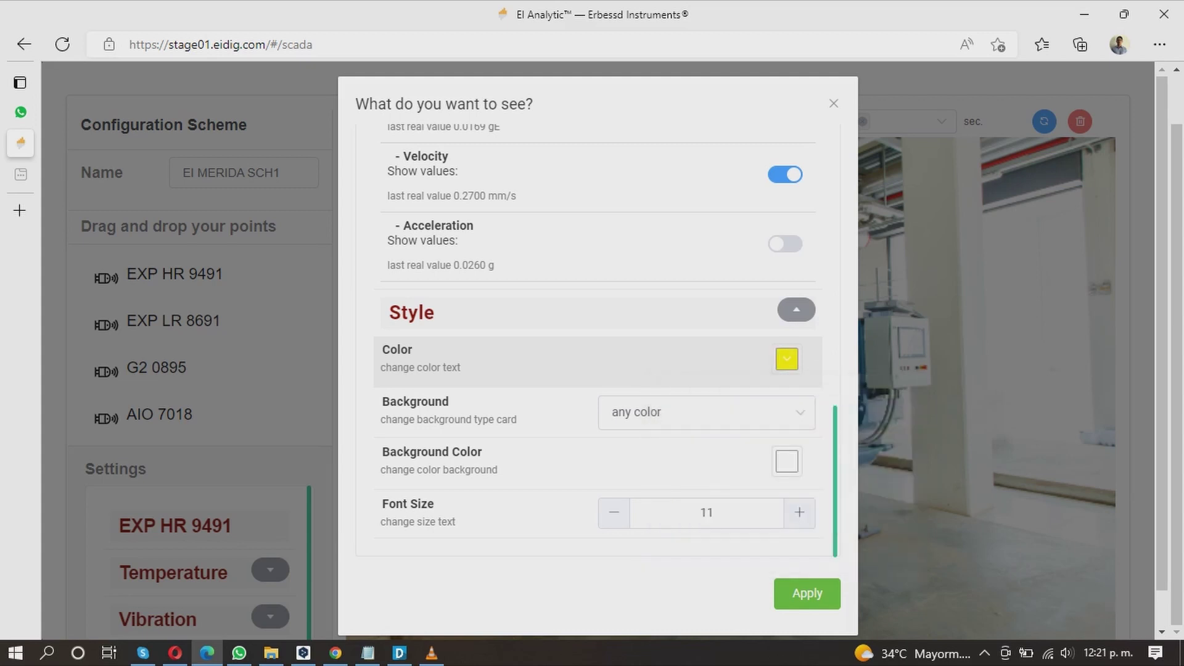
Switch the EXP HR 9491 card's background type to transparent and back to any color
click(707, 412)
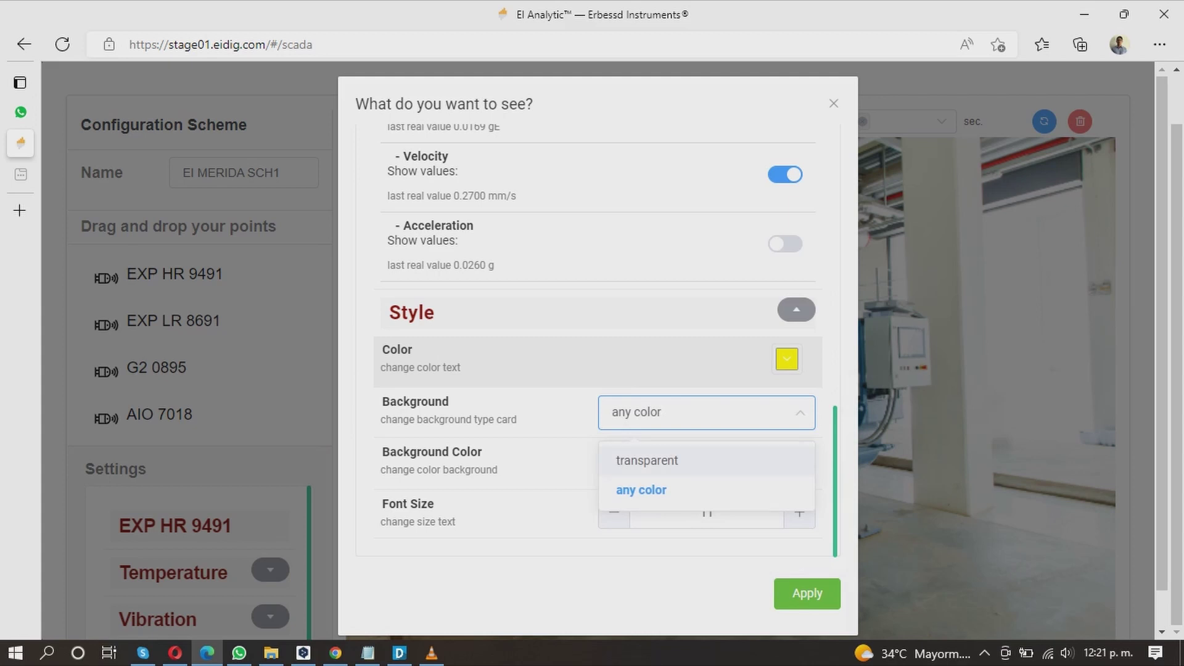
click(707, 460)
click(707, 412)
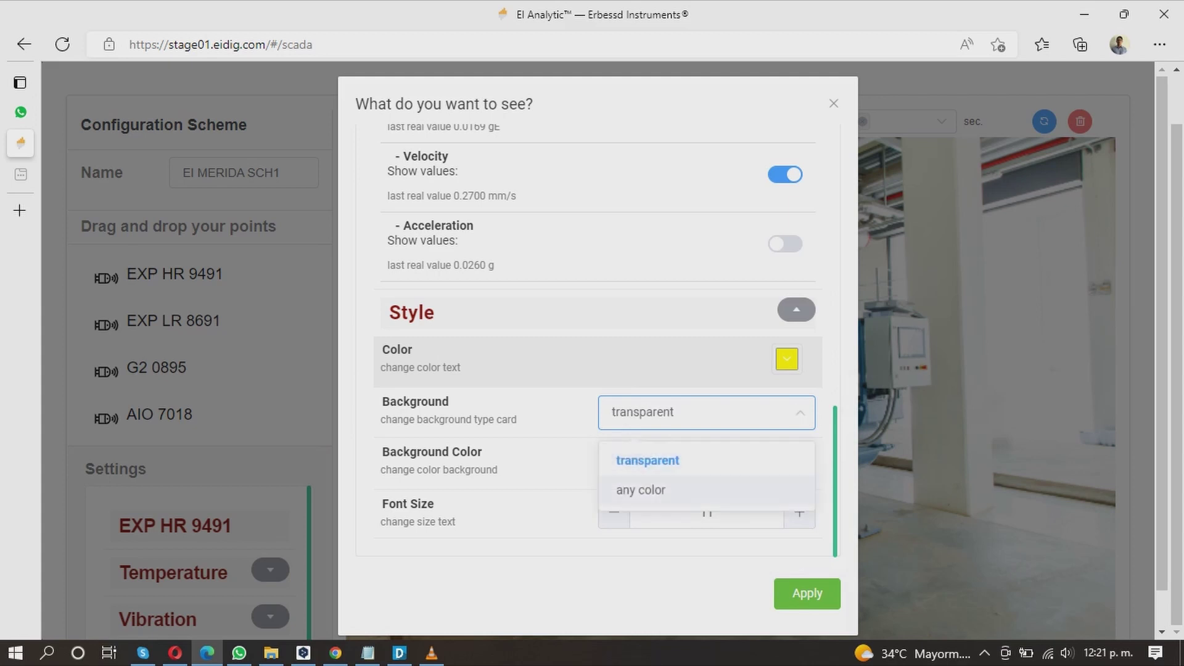
key(Return)
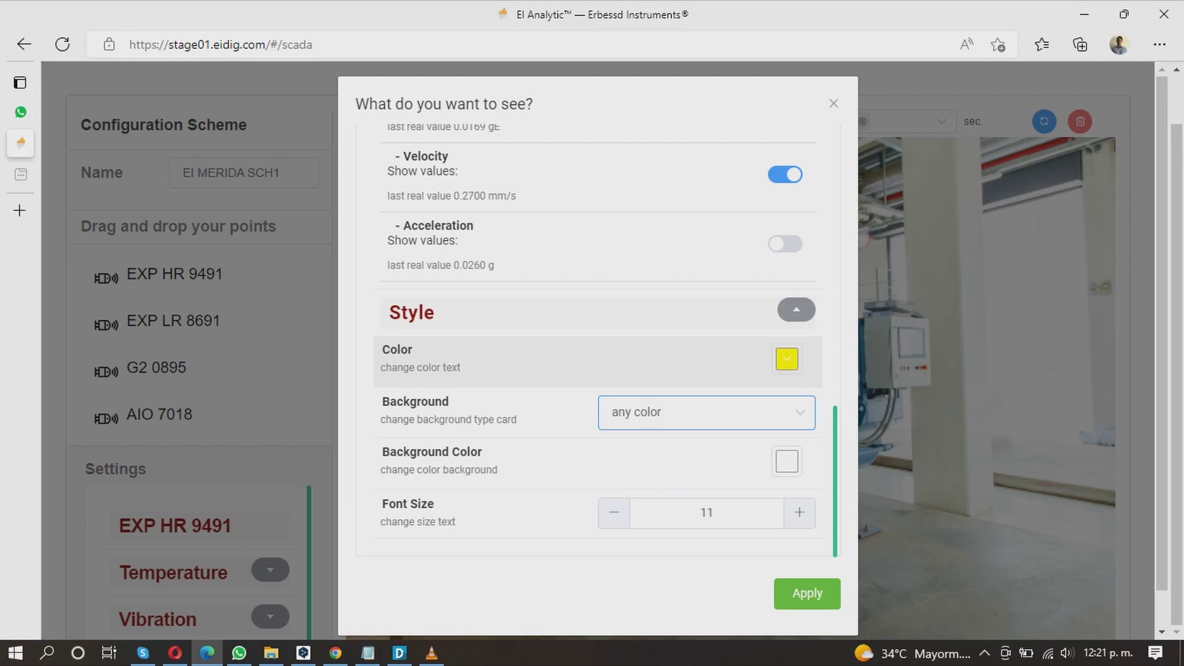
Set the card's background color to a near-black shade with partial transparency
click(787, 461)
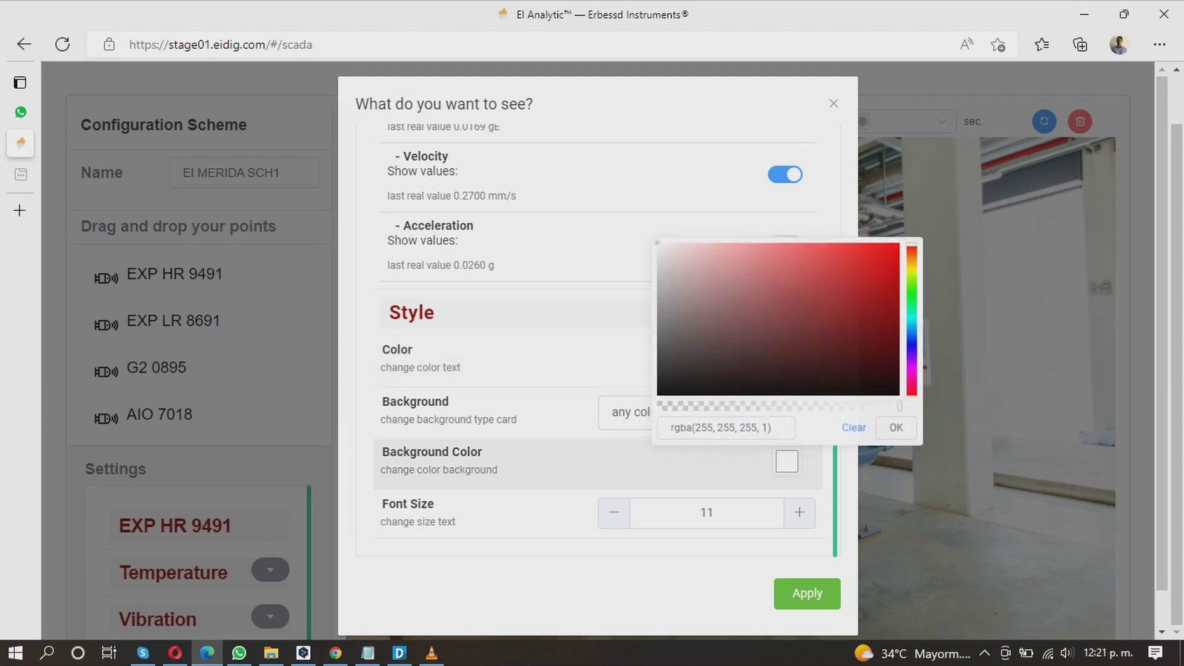
drag(671, 372, 661, 389)
drag(899, 405, 826, 405)
click(896, 426)
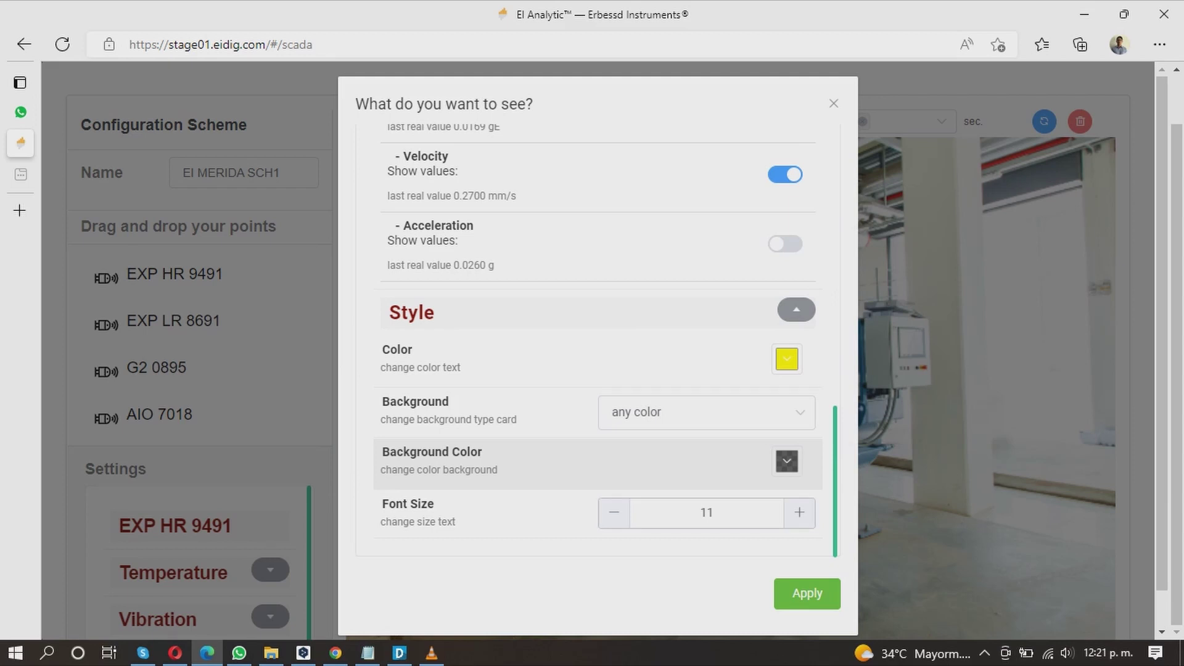
Set the card's font size to 12 and apply the EXP HR 9491 settings
click(614, 512)
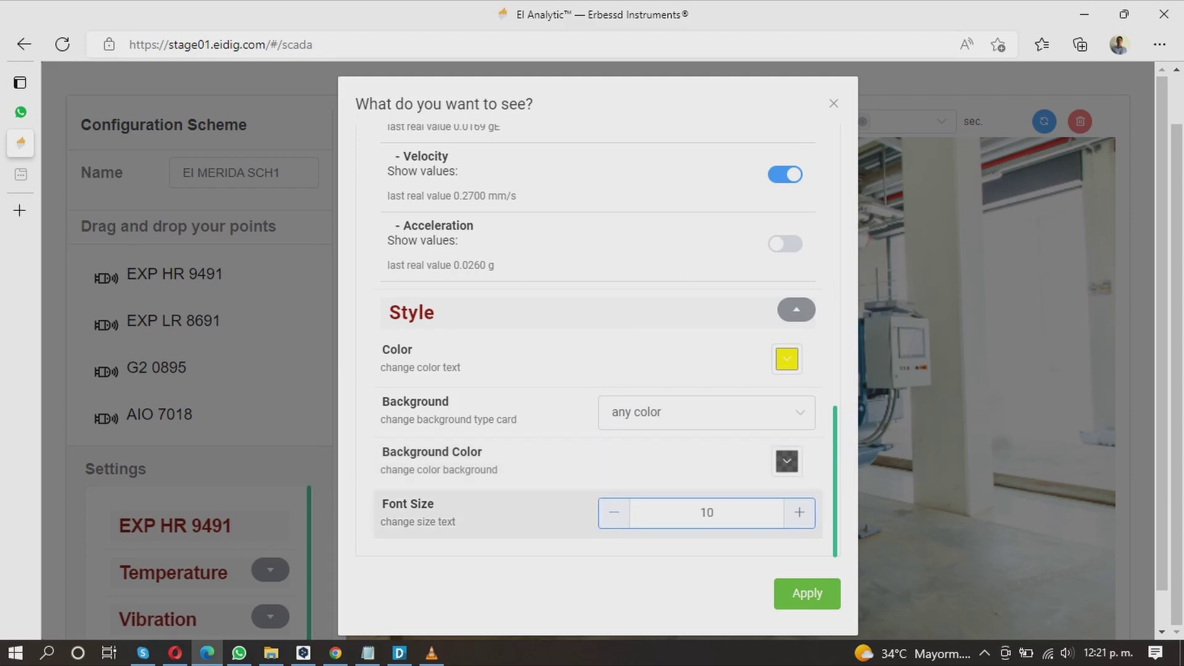
click(799, 513)
click(799, 513)
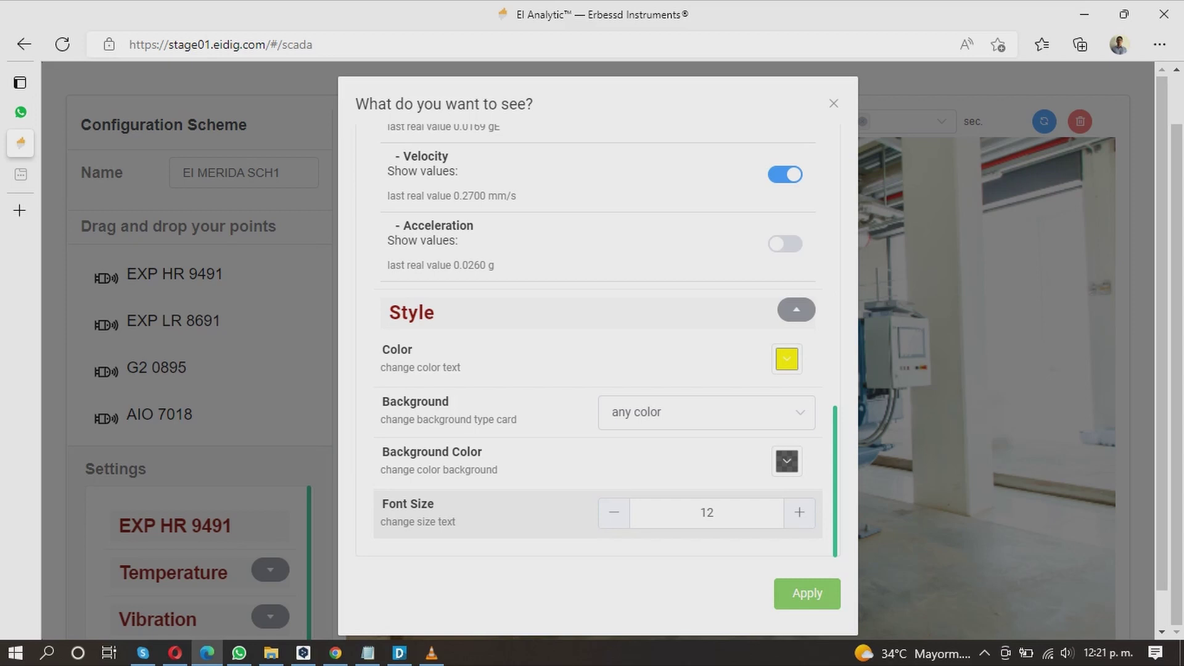
click(807, 593)
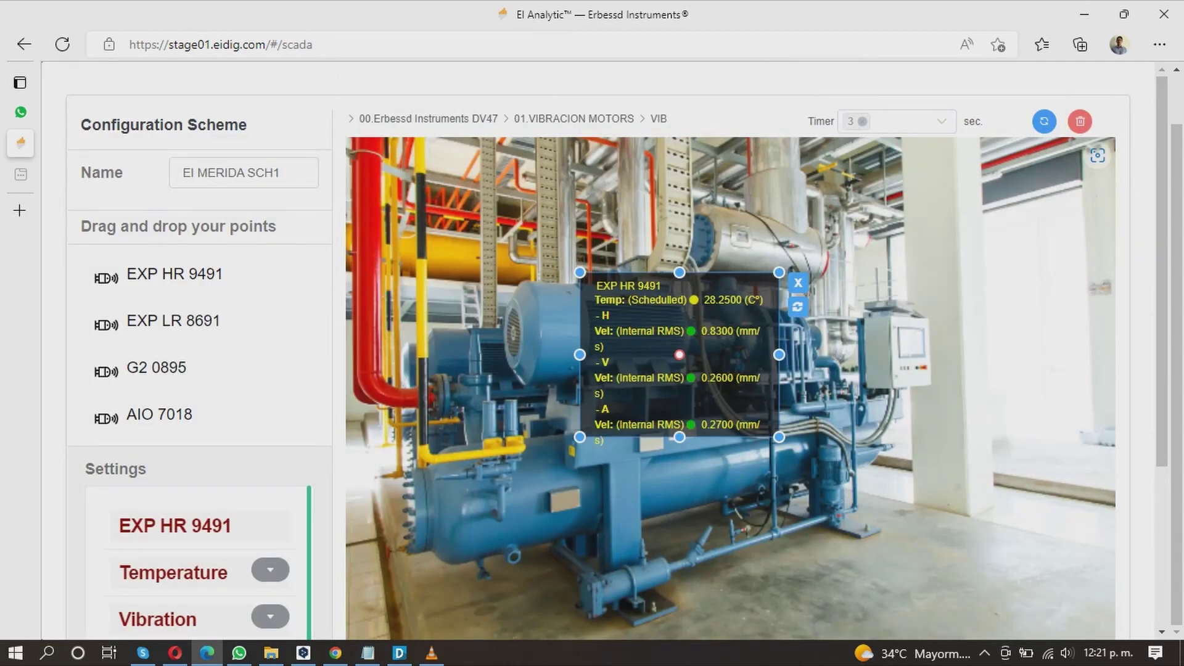
Move the EXP HR 9491 card up beside the control box, widen it and reduce its height to fit the readings
drag(679, 355, 816, 278)
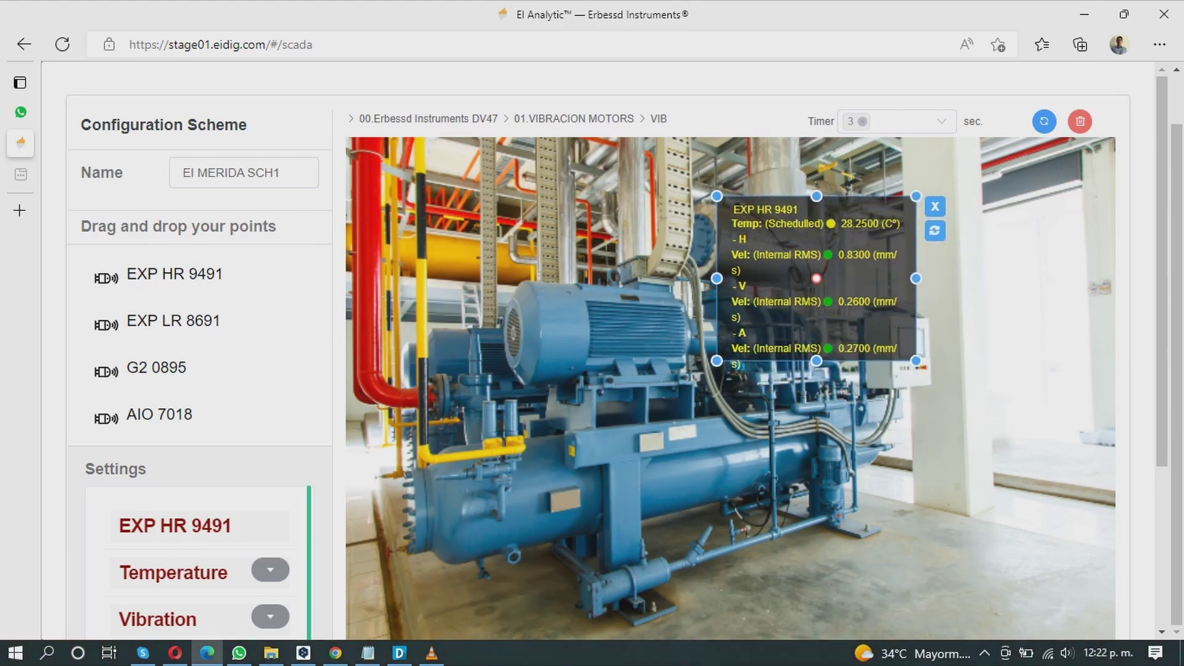
drag(916, 278, 959, 278)
drag(838, 360, 837, 338)
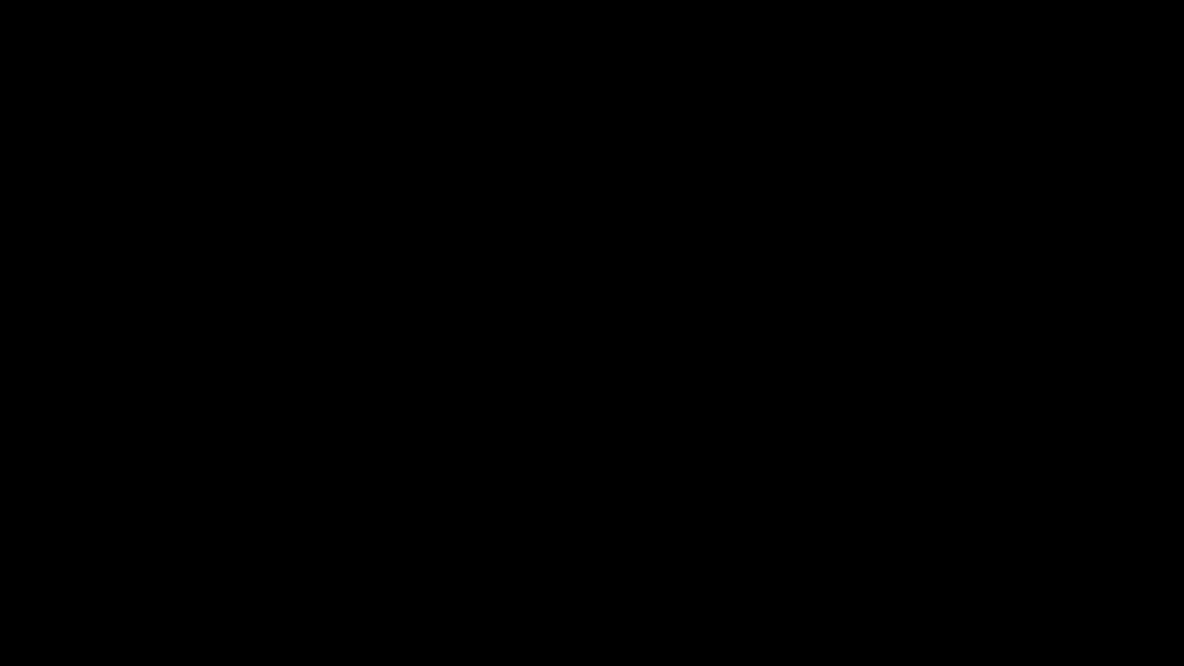
Place the EXP LR 8691 point on the machine image and enable its velocity values for the H, V and A axes
drag(173, 321, 555, 345)
click(785, 469)
scroll(785, 470, down, 4)
click(785, 462)
scroll(785, 463, down, 7)
click(785, 263)
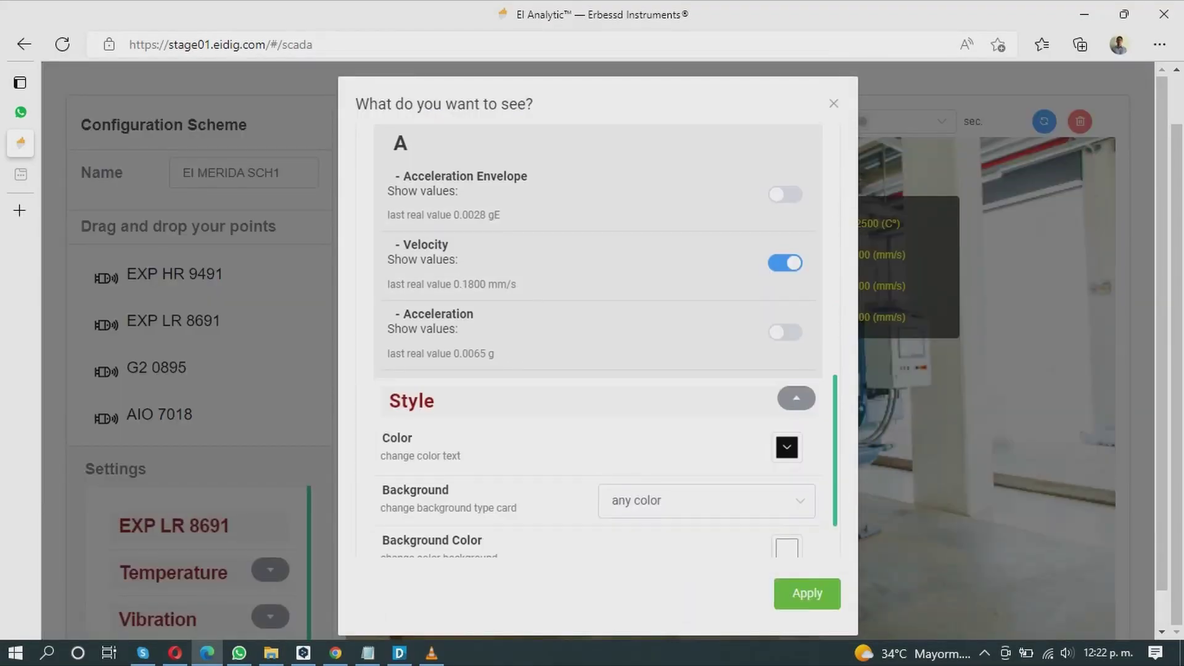
Apply the EXP LR 8691 settings and move its card slightly up, below the blue motor
click(807, 593)
drag(523, 485, 529, 445)
Place the AIO 7018 point near the compressor base with H-axis acceleration envelope, velocity and acceleration enabled, and increase its card's height to fit the readings
drag(159, 415, 888, 461)
click(795, 206)
click(786, 304)
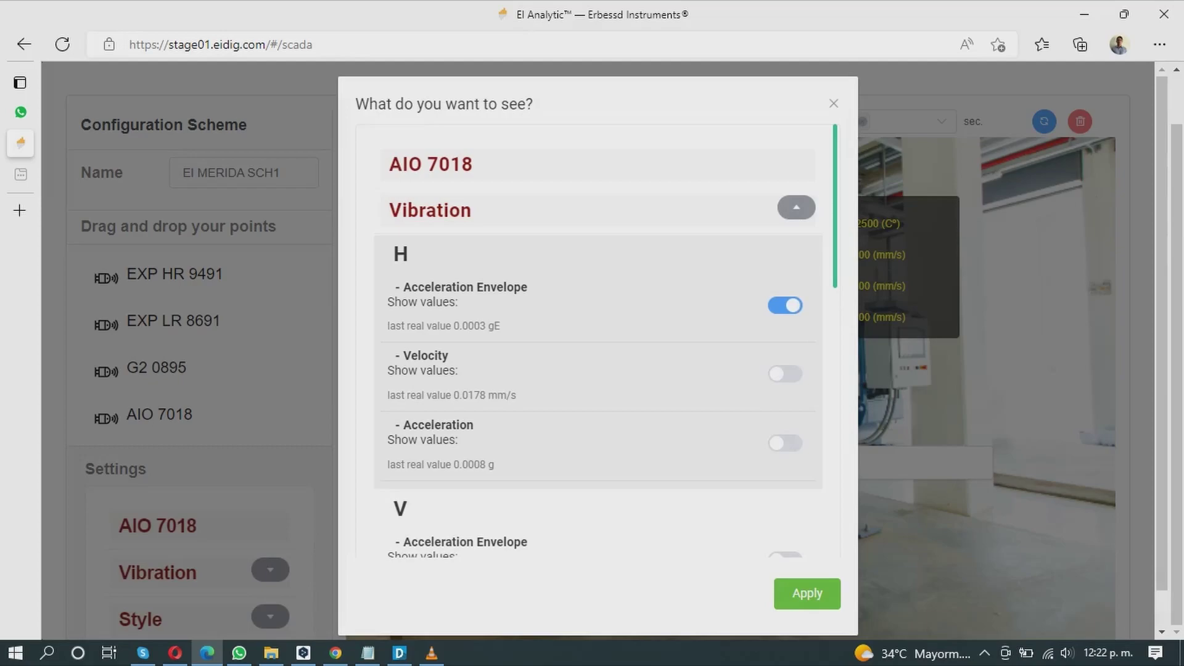
click(785, 373)
click(786, 442)
scroll(785, 443, down, 5)
click(808, 593)
drag(894, 514, 894, 542)
key(Escape)
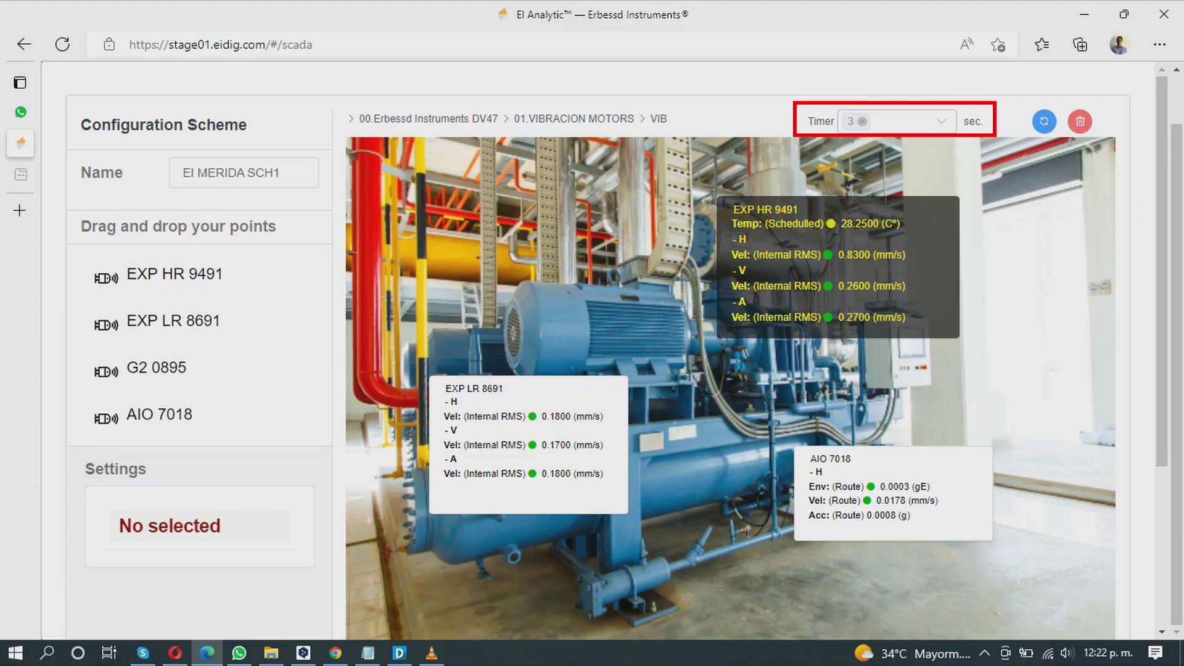
Set the refresh timer to 5 seconds and clear the point cards from the machine image
click(862, 121)
click(897, 121)
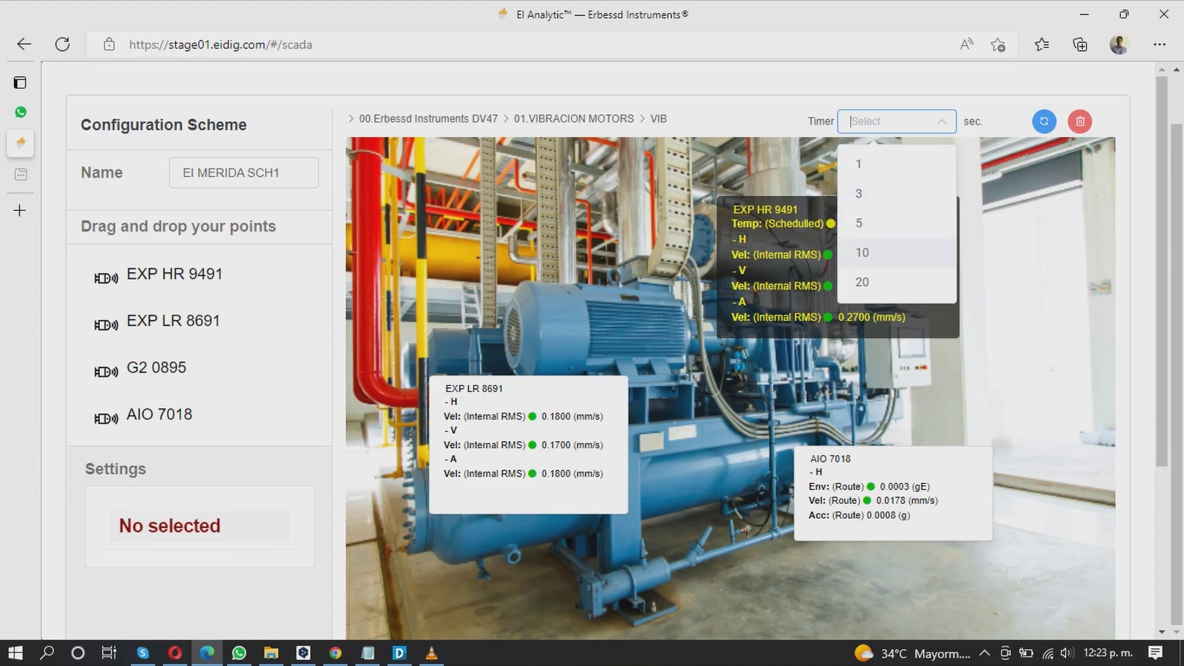
key(Return)
key(Escape)
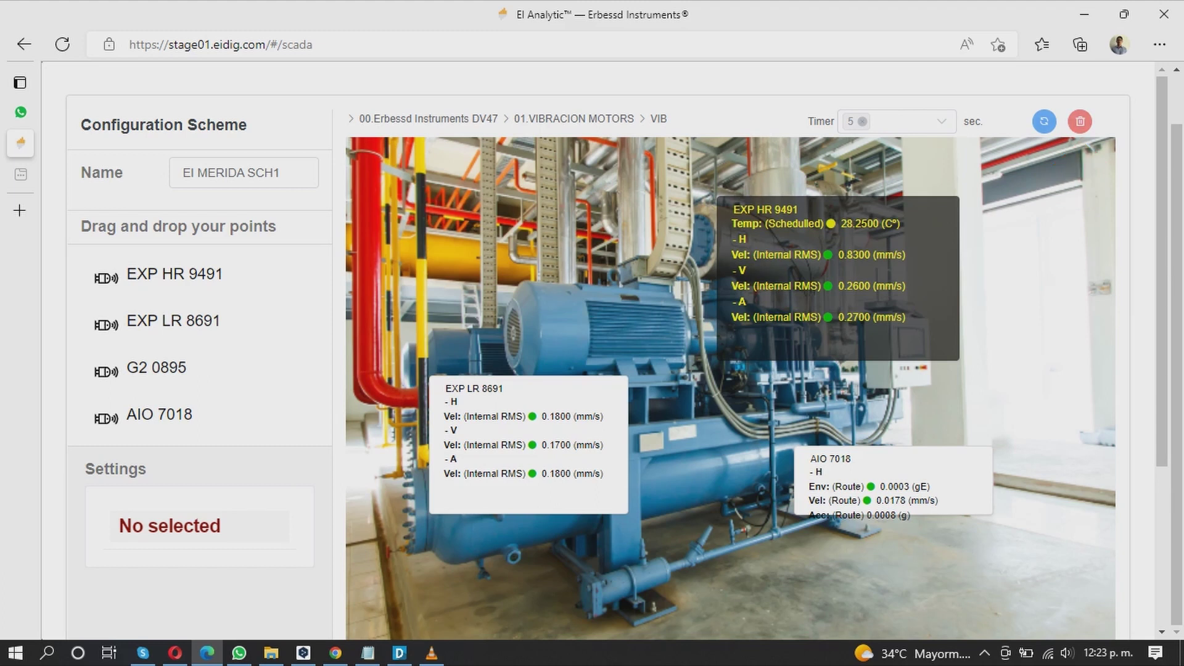
click(1080, 122)
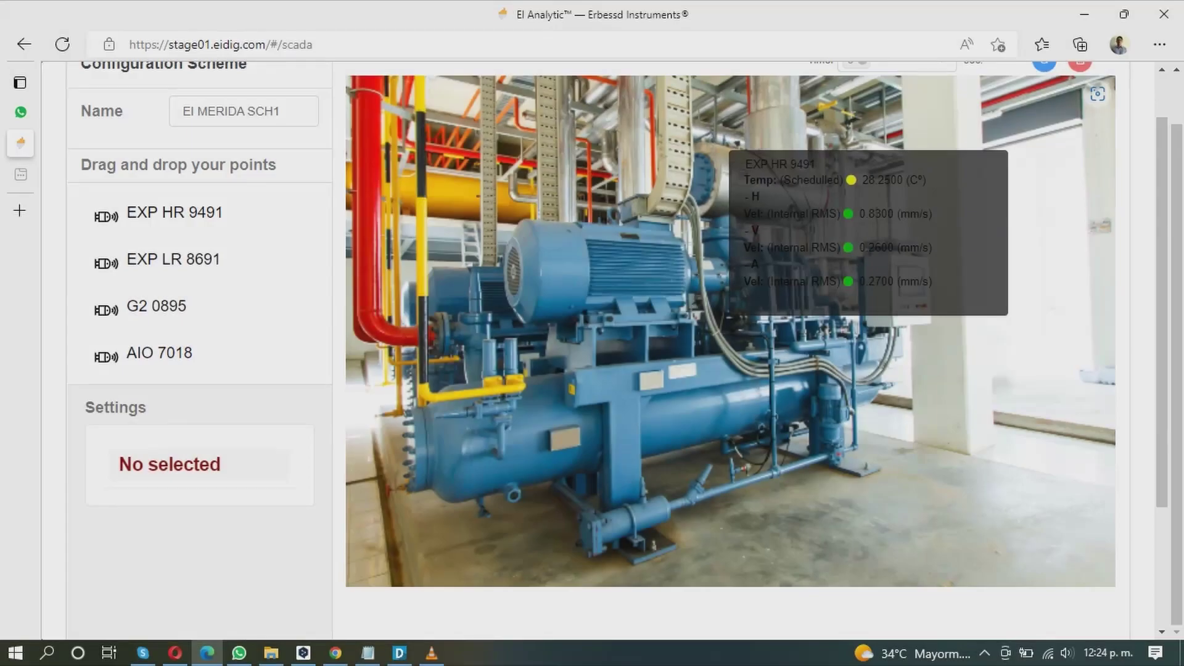
Change the text color of the EXP HR 9491 card to yellow and apply it
click(869, 233)
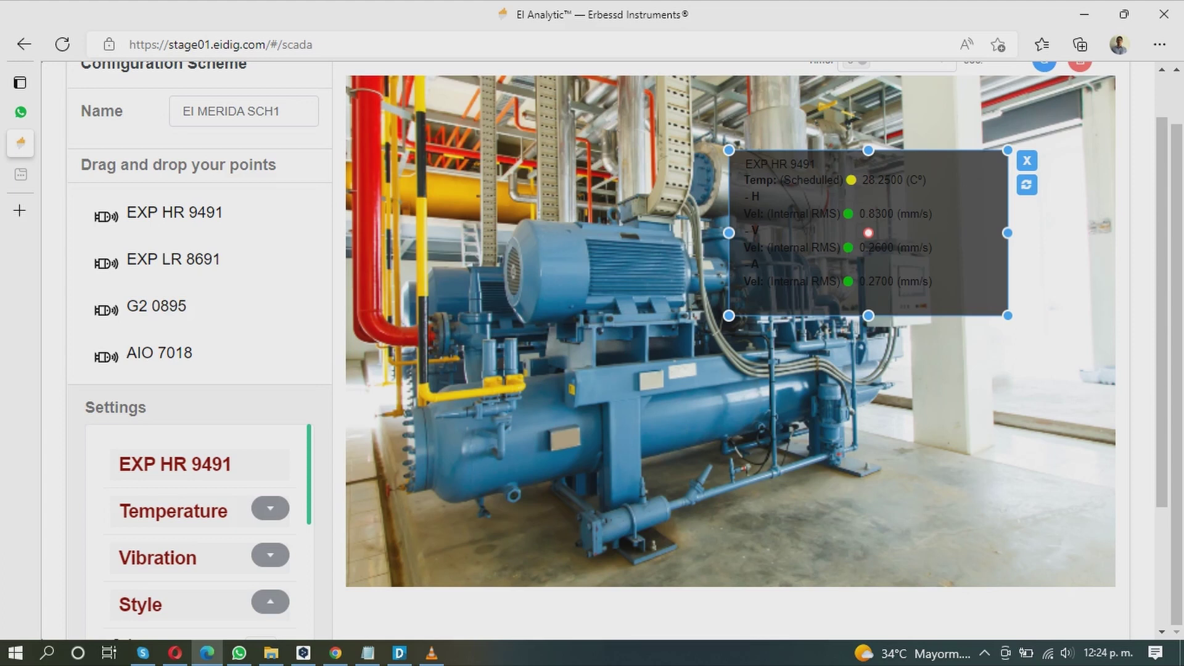
scroll(200, 532, down, 2)
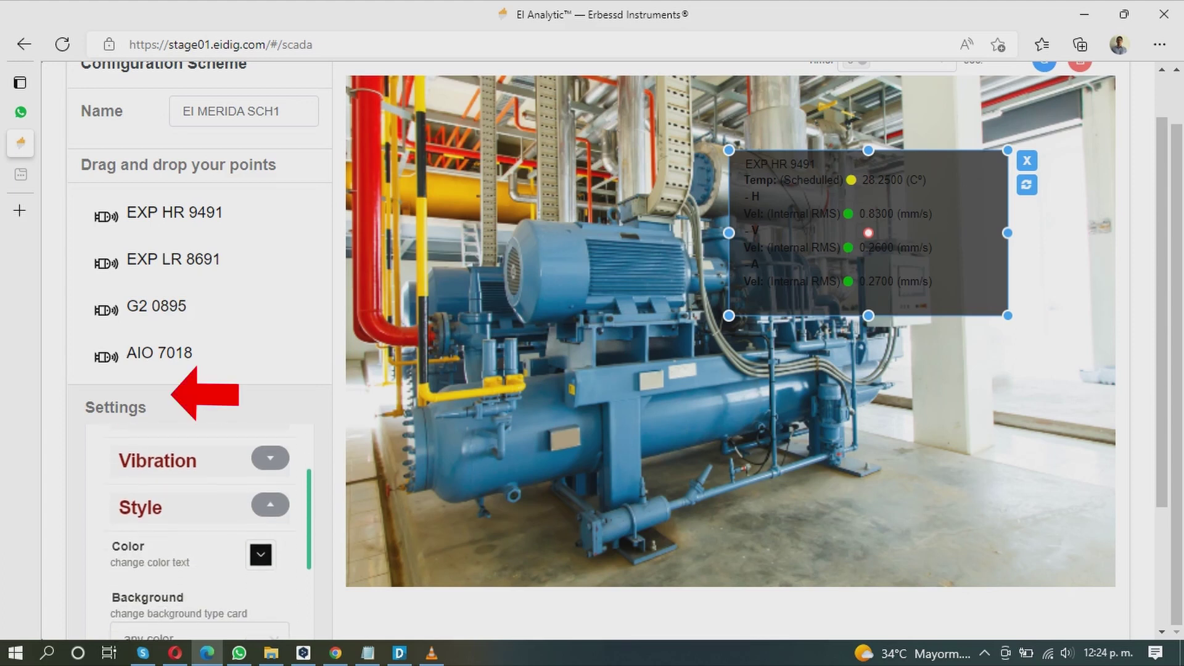
scroll(198, 530, down, 3)
scroll(197, 493, up, 3)
scroll(740, 308, down, 1)
click(261, 410)
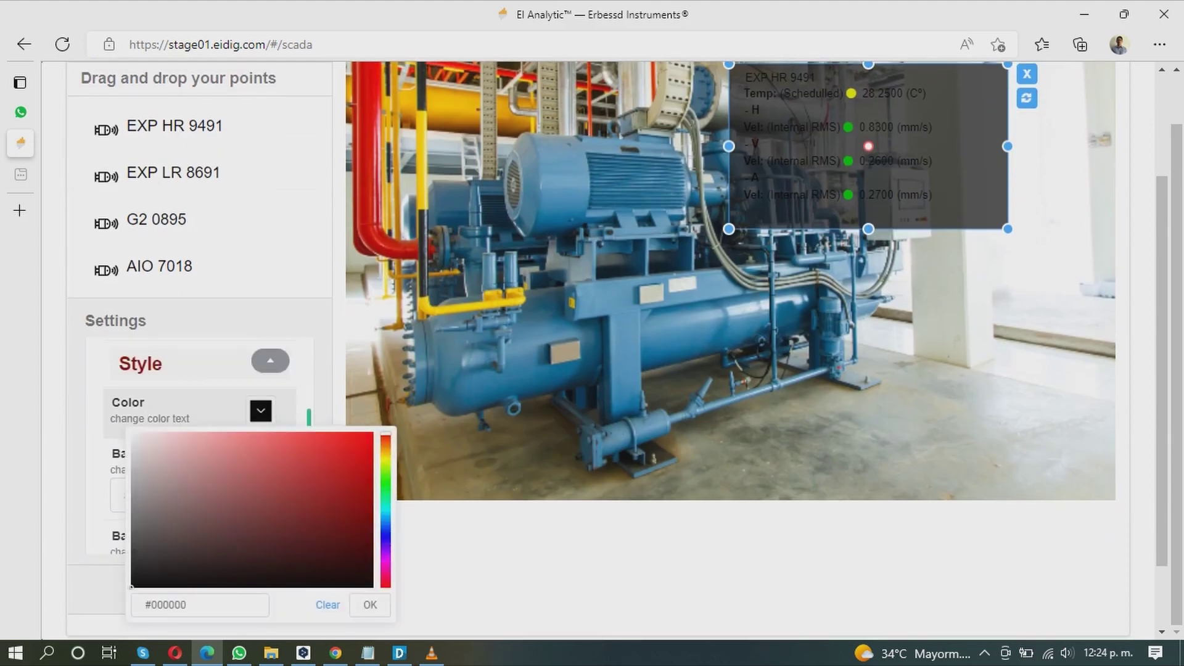
click(385, 455)
click(357, 441)
click(370, 605)
click(280, 587)
scroll(740, 308, up, 1)
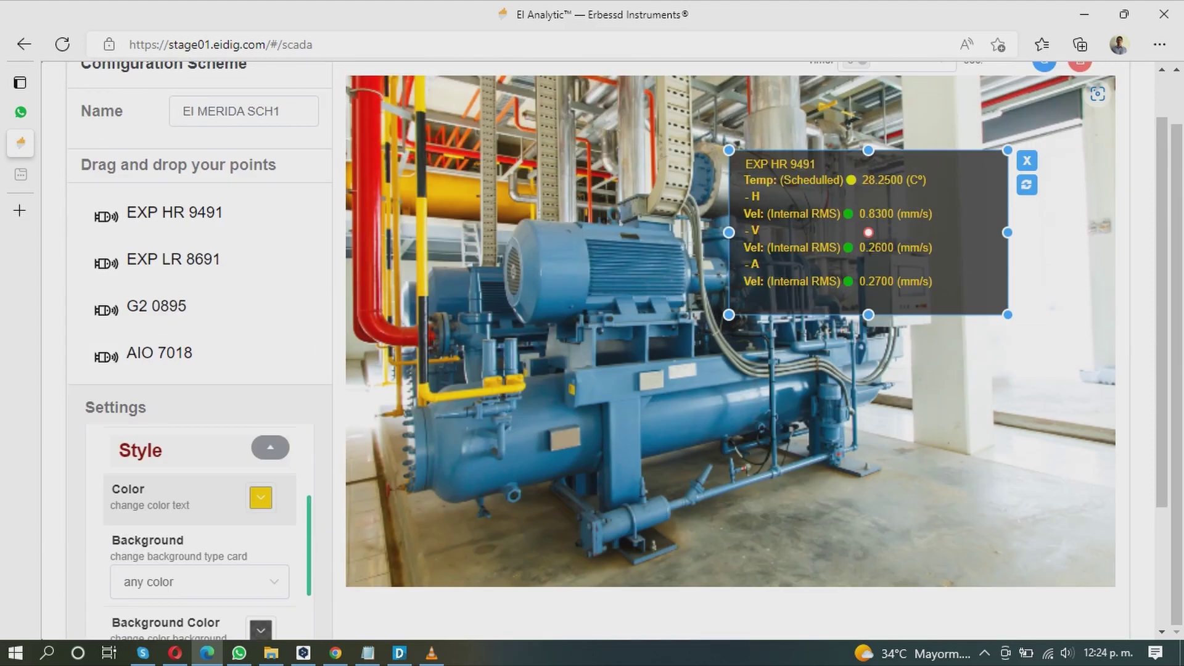
click(617, 432)
scroll(617, 432, up, 1)
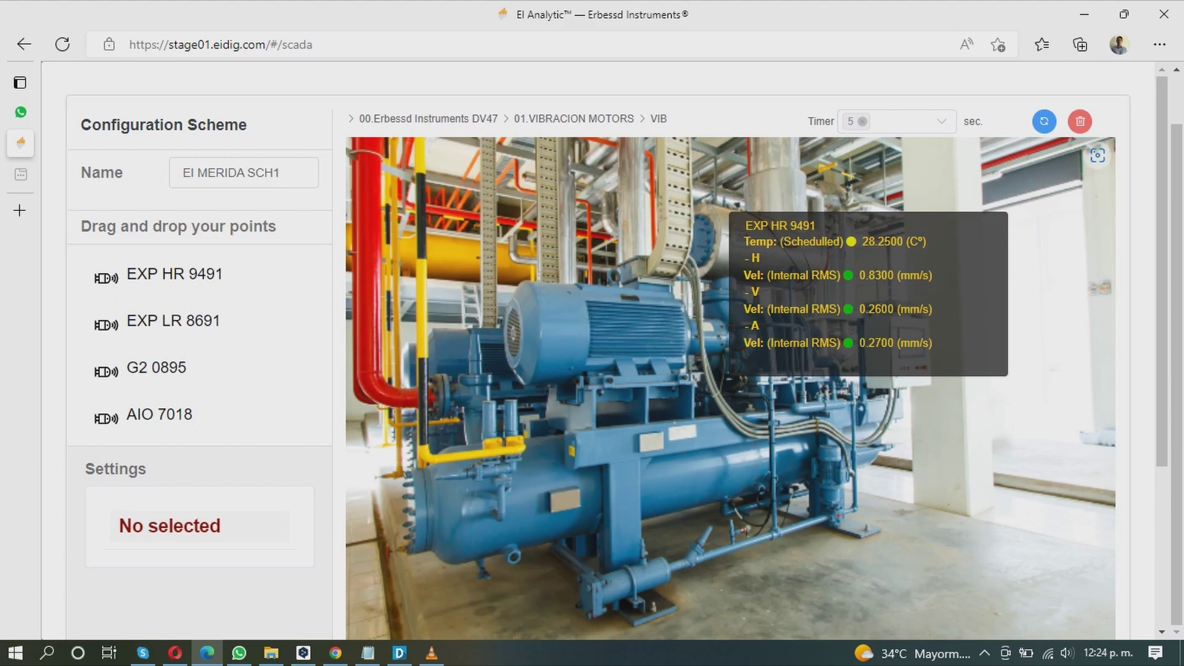
Proceed to the summary of the EI MERIDA SCH1 scheme and save it
scroll(593, 345, down, 4)
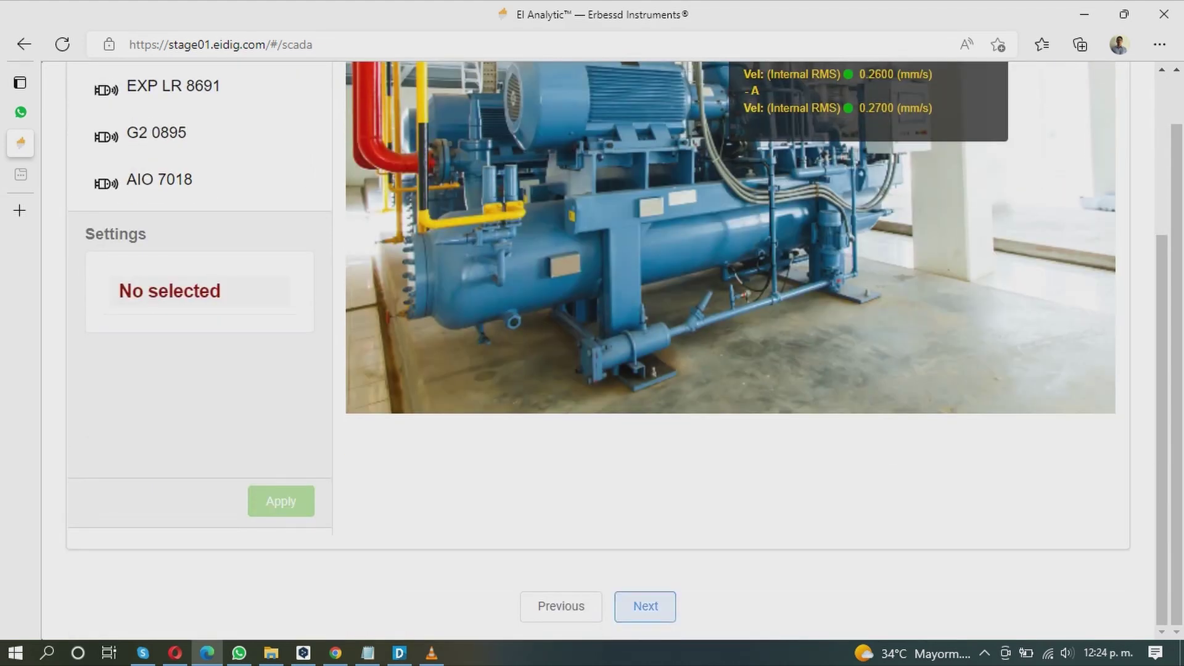
click(646, 607)
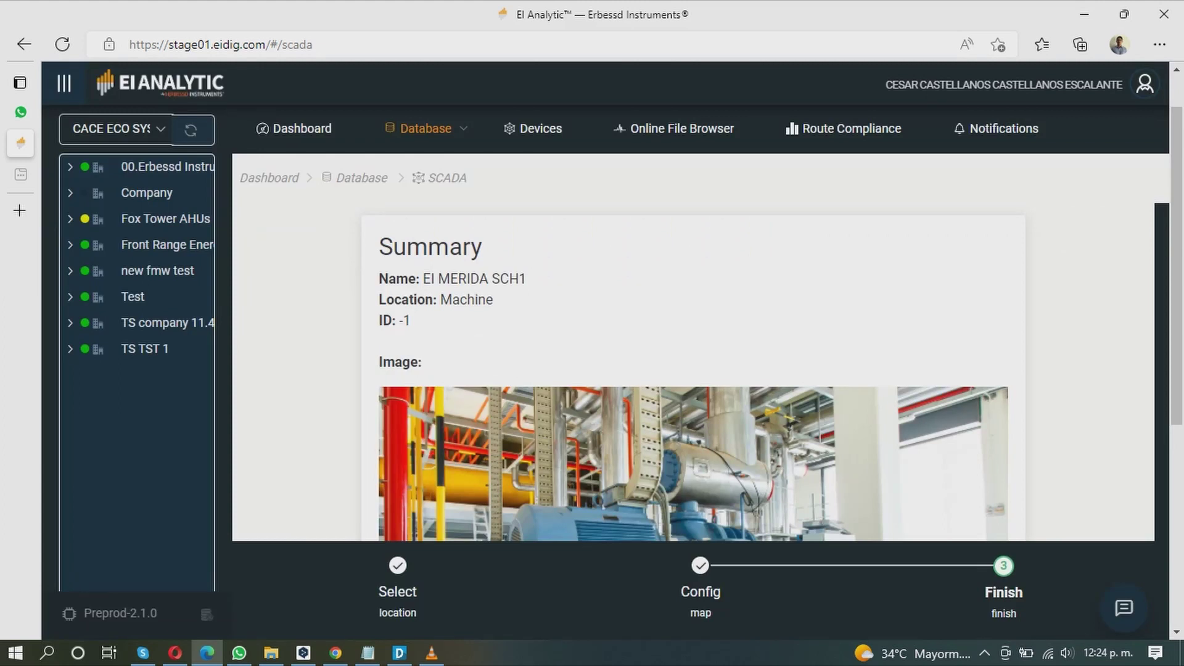
scroll(694, 372, down, 2)
scroll(693, 370, down, 5)
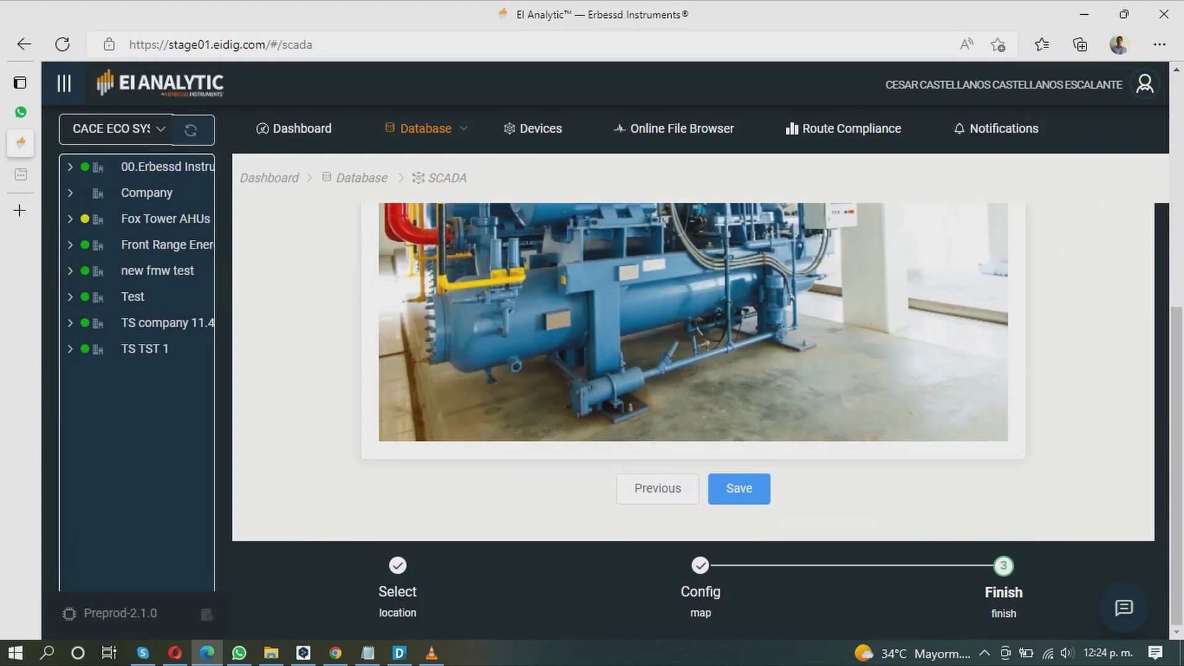
click(739, 489)
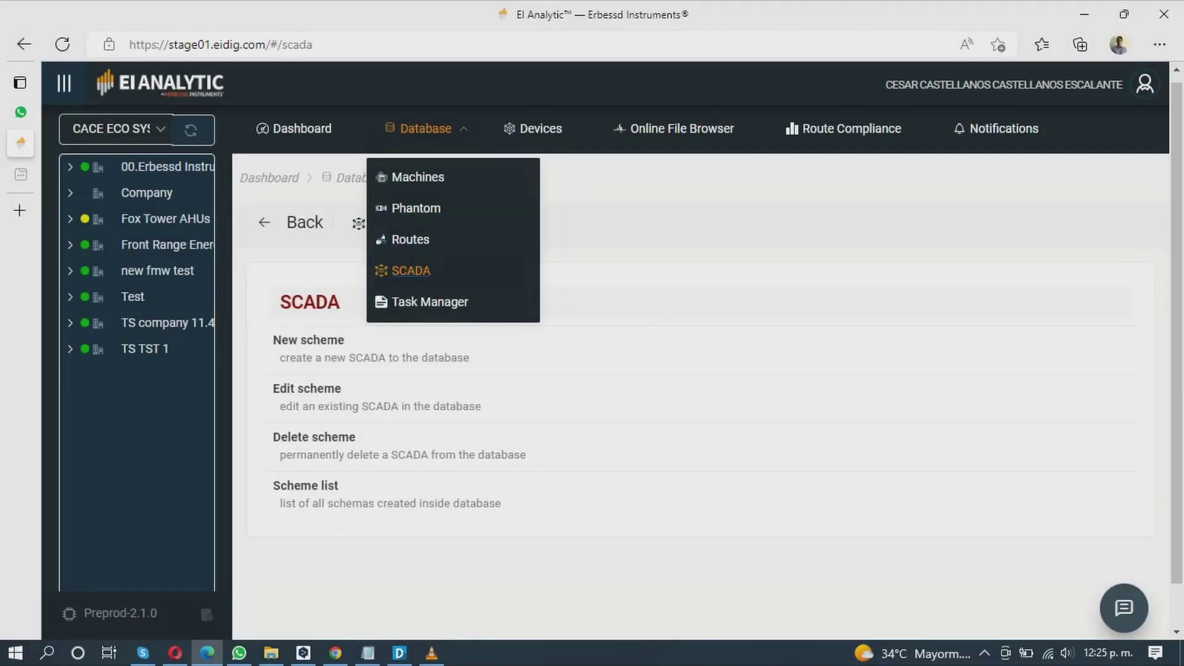
Return to the SCADA section and open the list of all schemes in the database
click(411, 271)
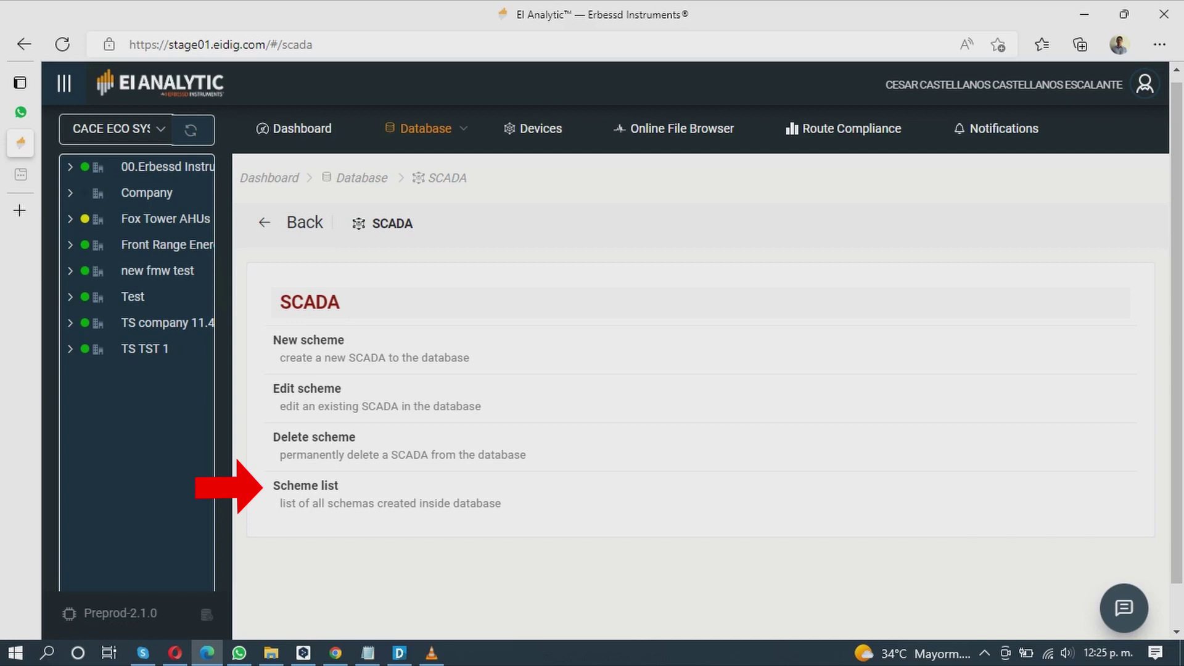
scroll(701, 394, down, 1)
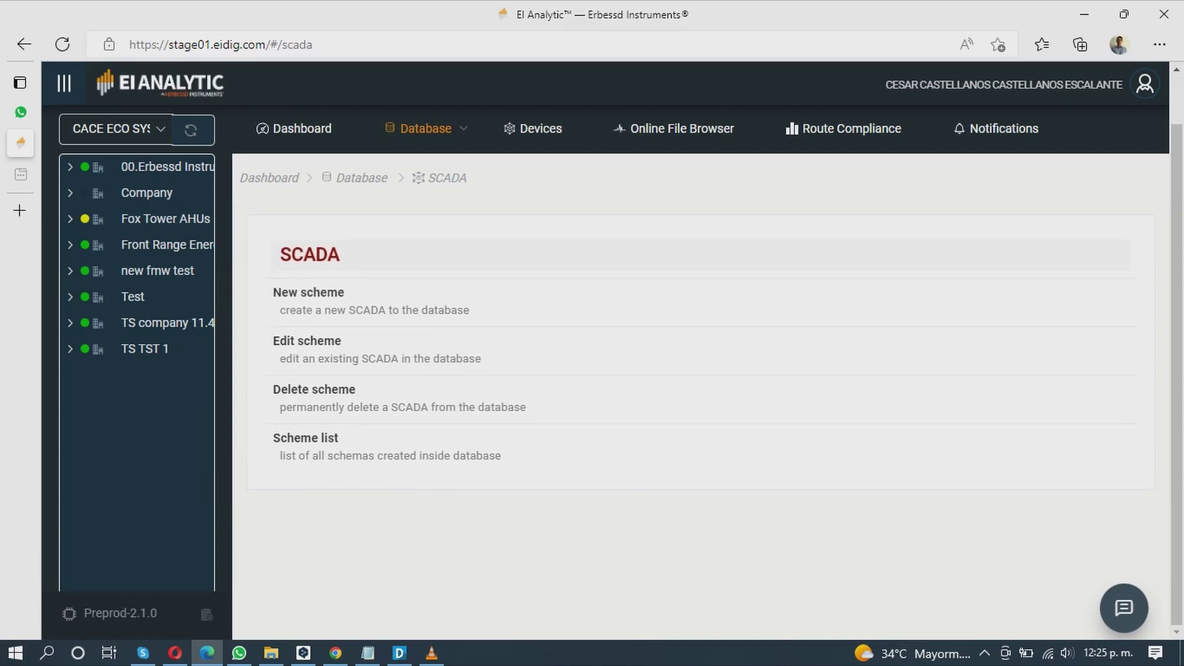
click(306, 439)
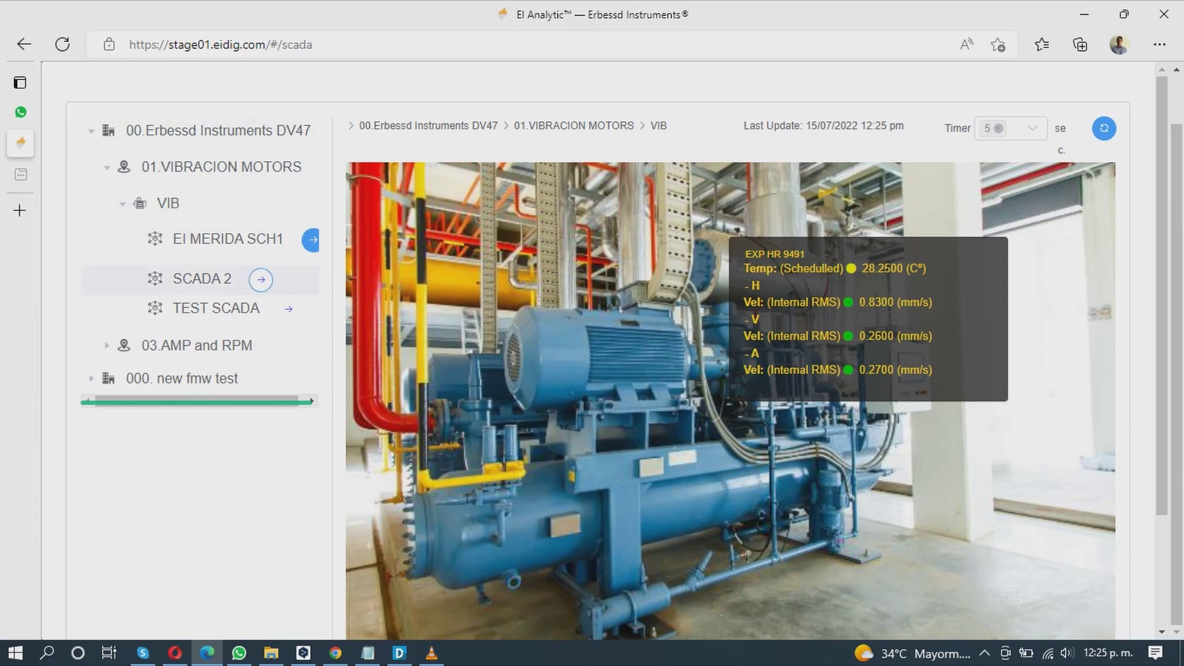
View the TEST SCADA, SCADA 2 and EI MERIDA SCH1 schemes of the VIB machine one after another
click(288, 309)
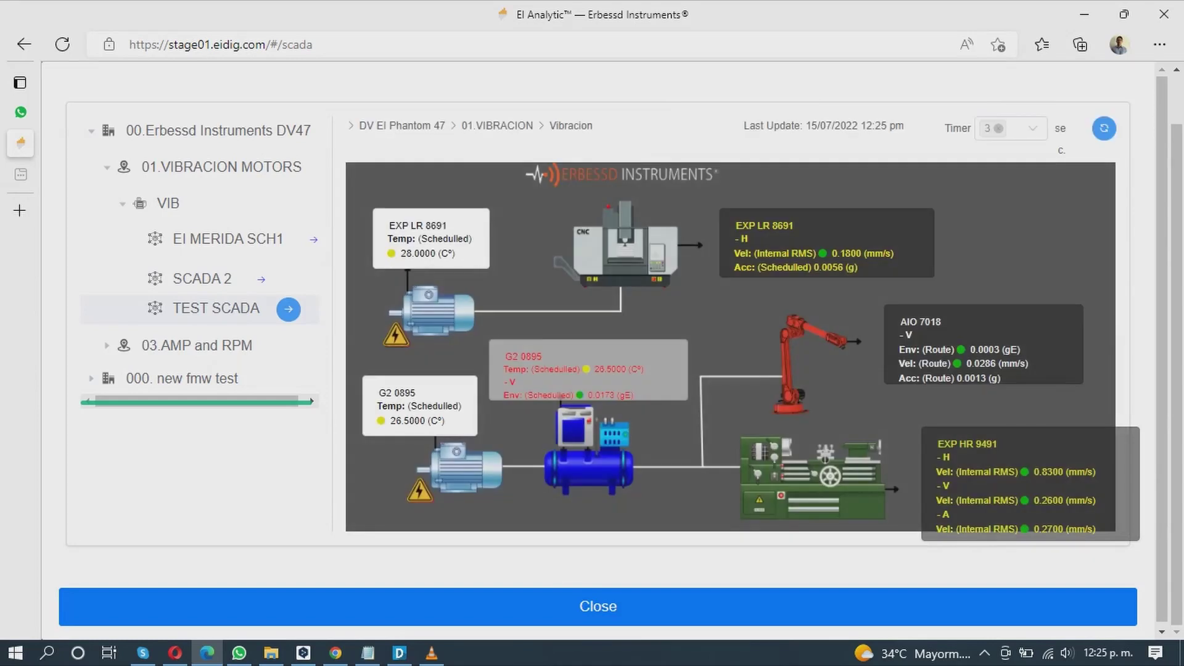
click(261, 279)
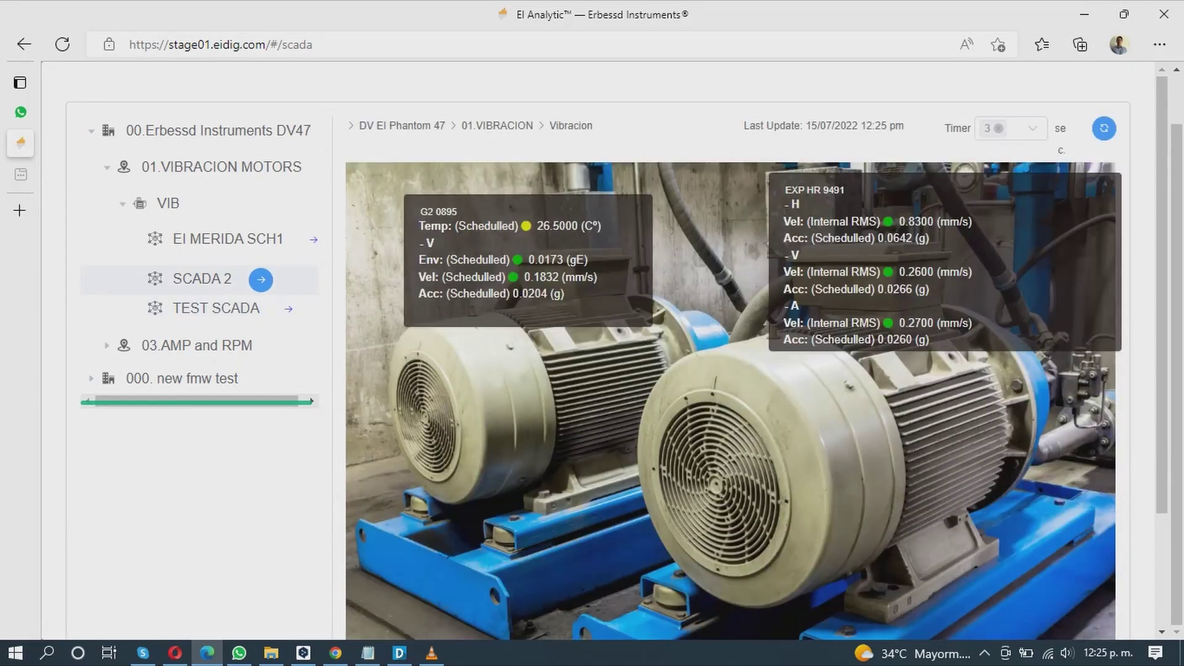
click(312, 240)
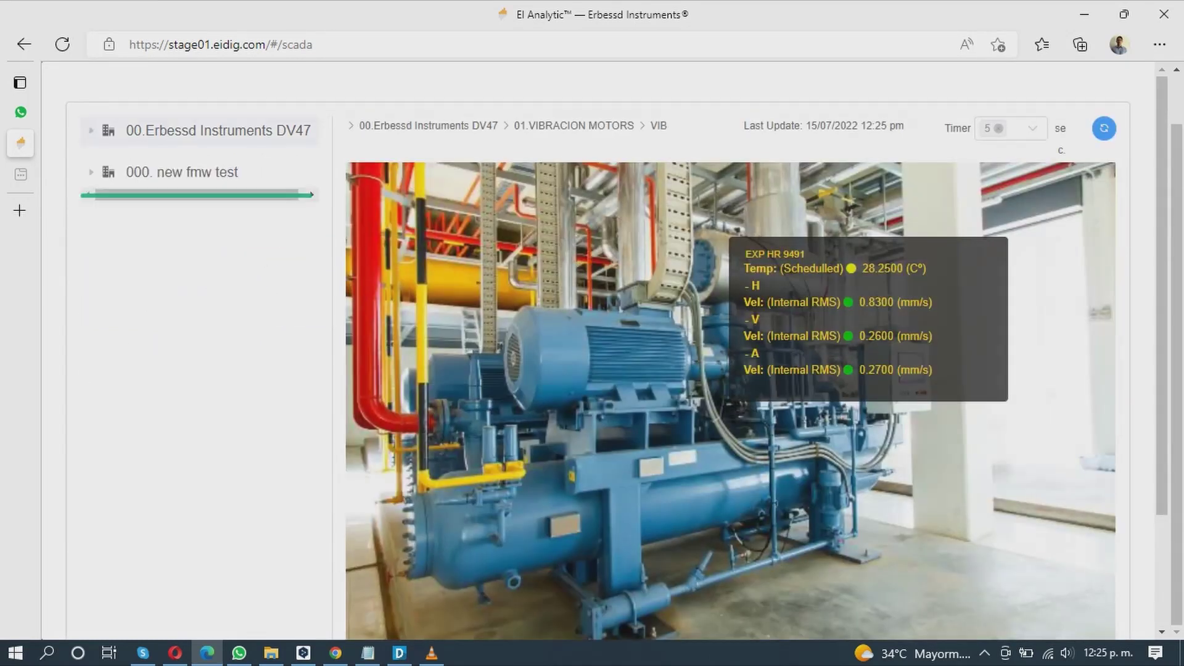